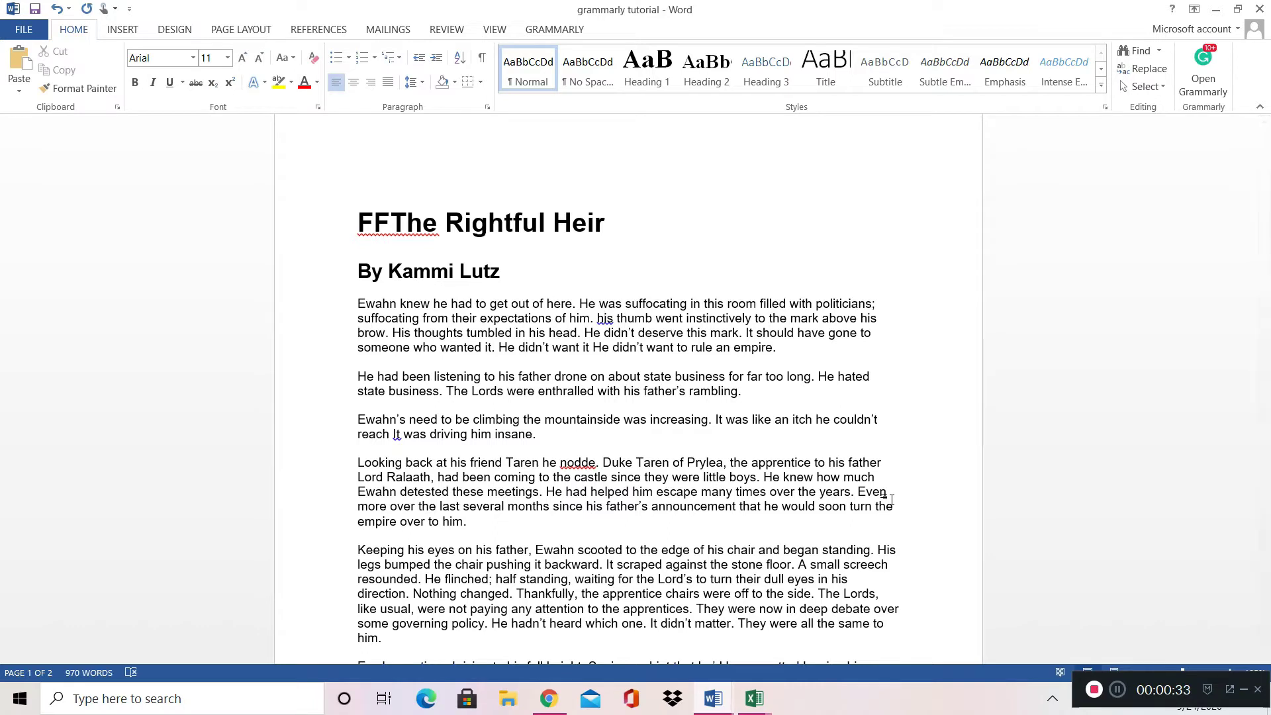
- Start the Grammarly check on the story document
left_click(805, 356)
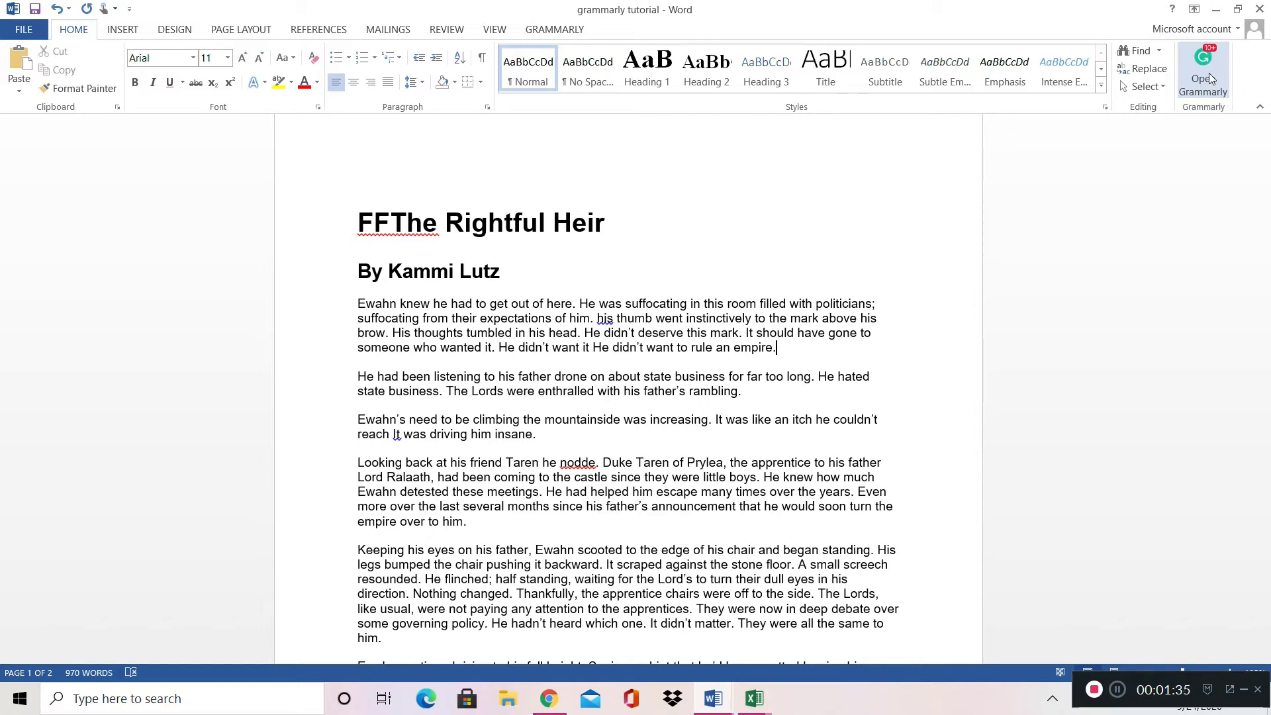
left_click(1211, 78)
left_click(1210, 79)
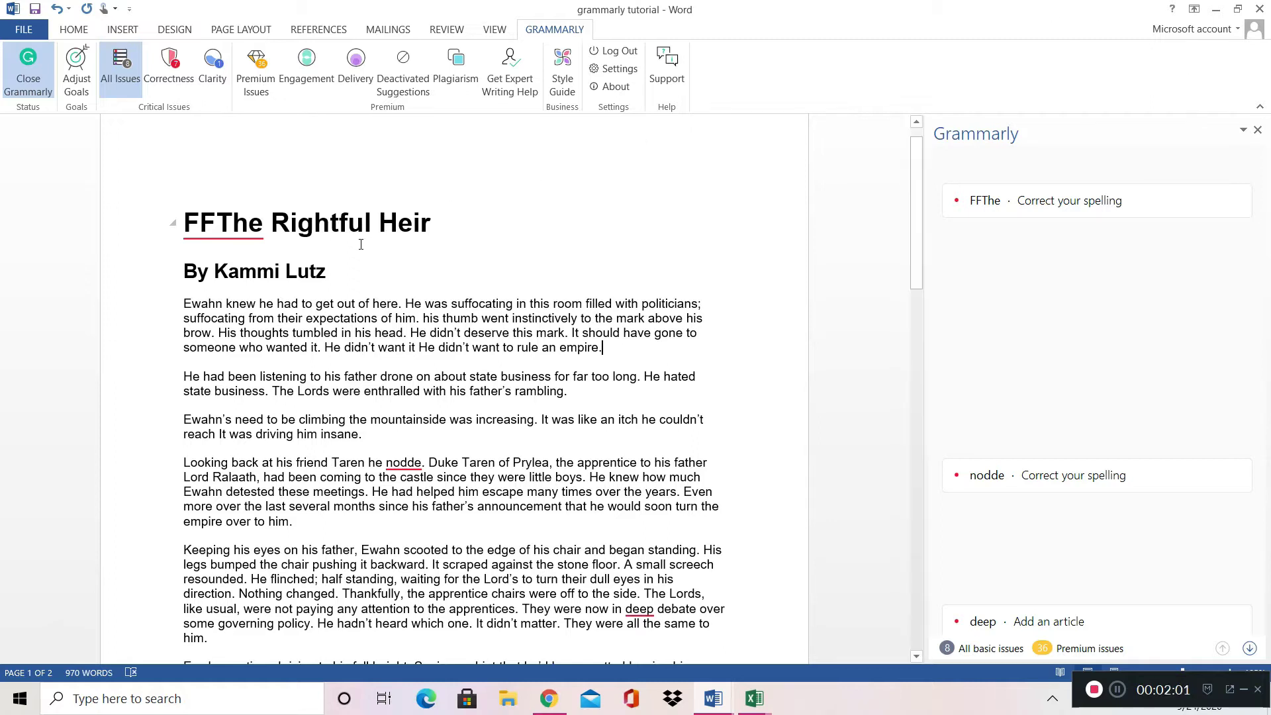
- Test the title's last word with a lowercase h as "heir", and restore its capital H
left_click_drag(398, 229, 380, 228)
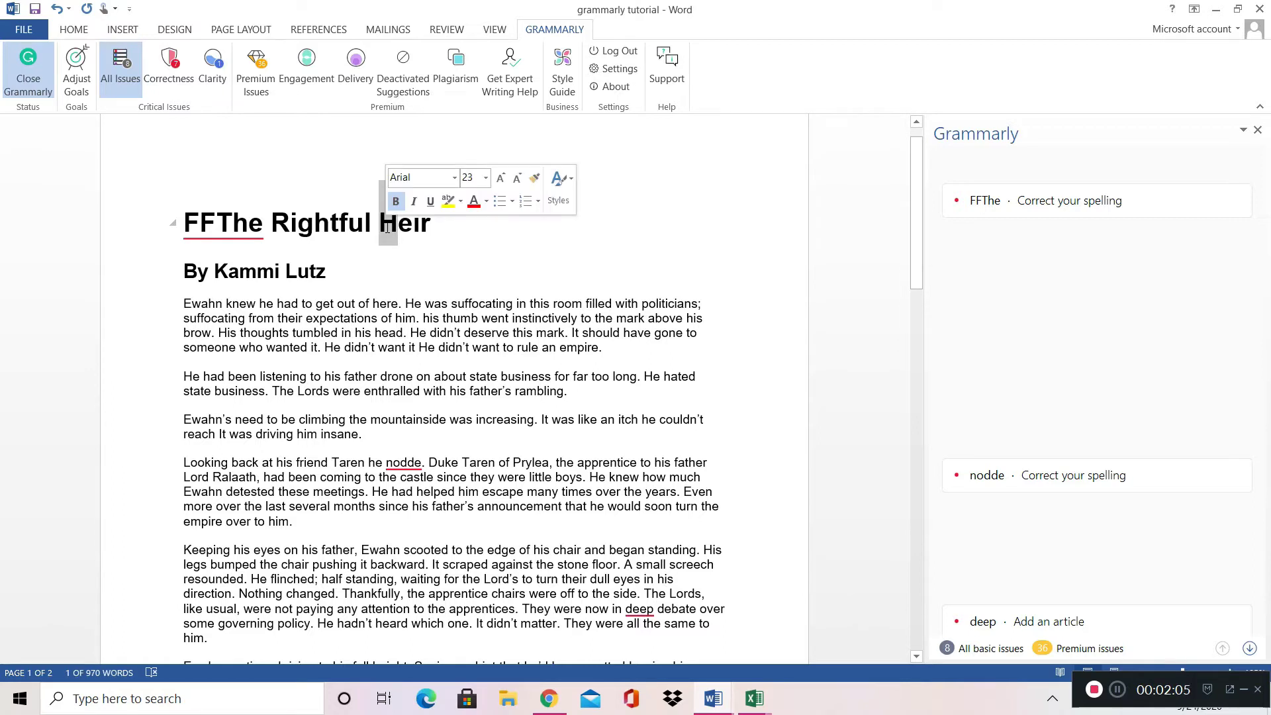
type("h")
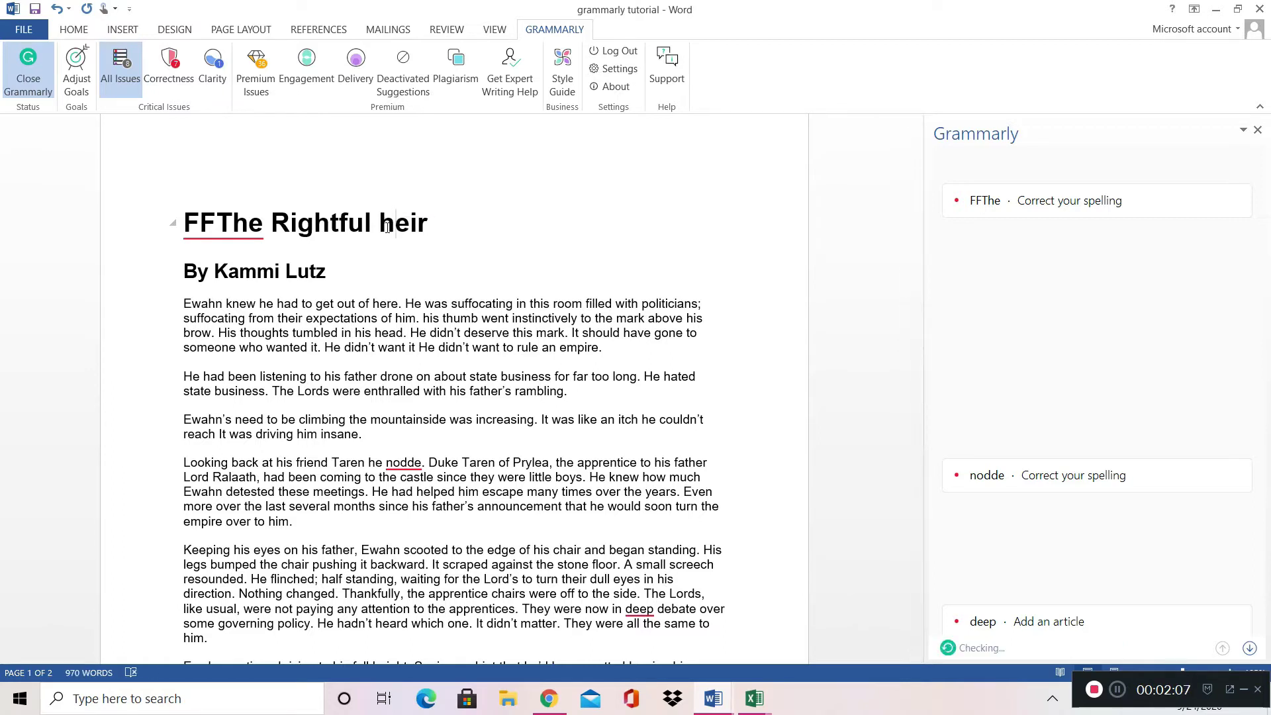
left_click(536, 406)
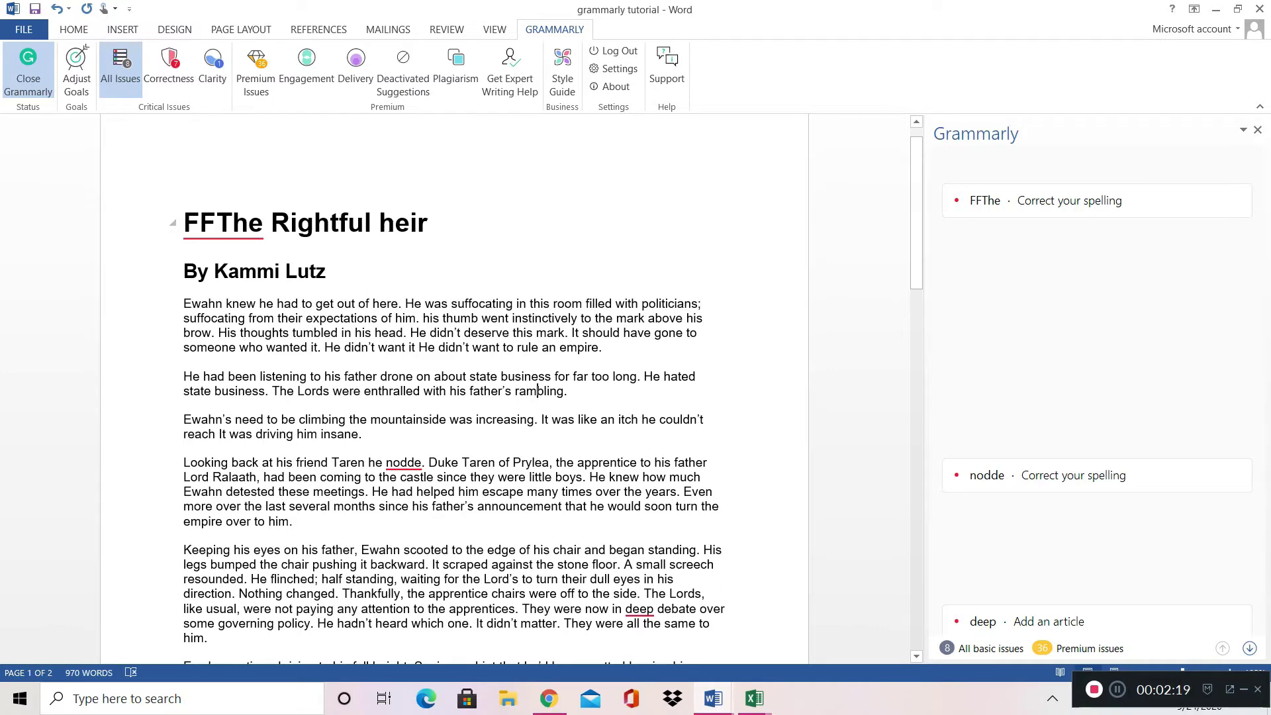
left_click_drag(395, 224, 387, 225)
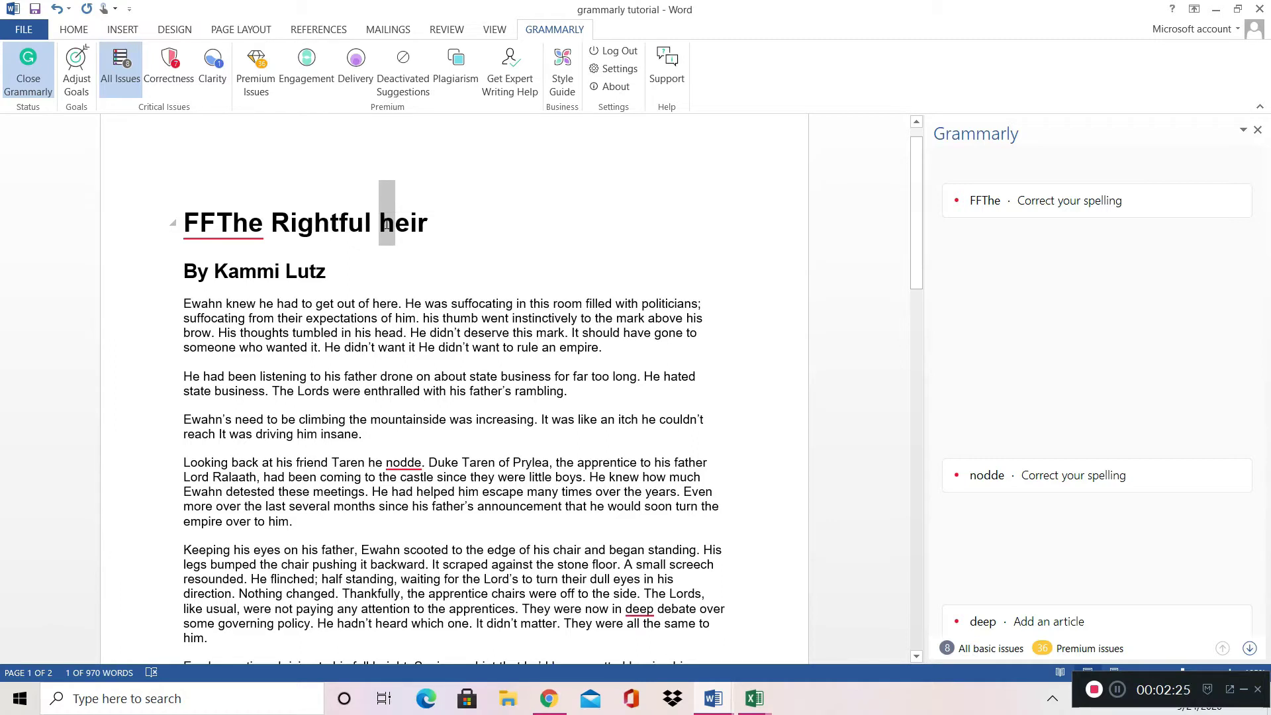
type("H")
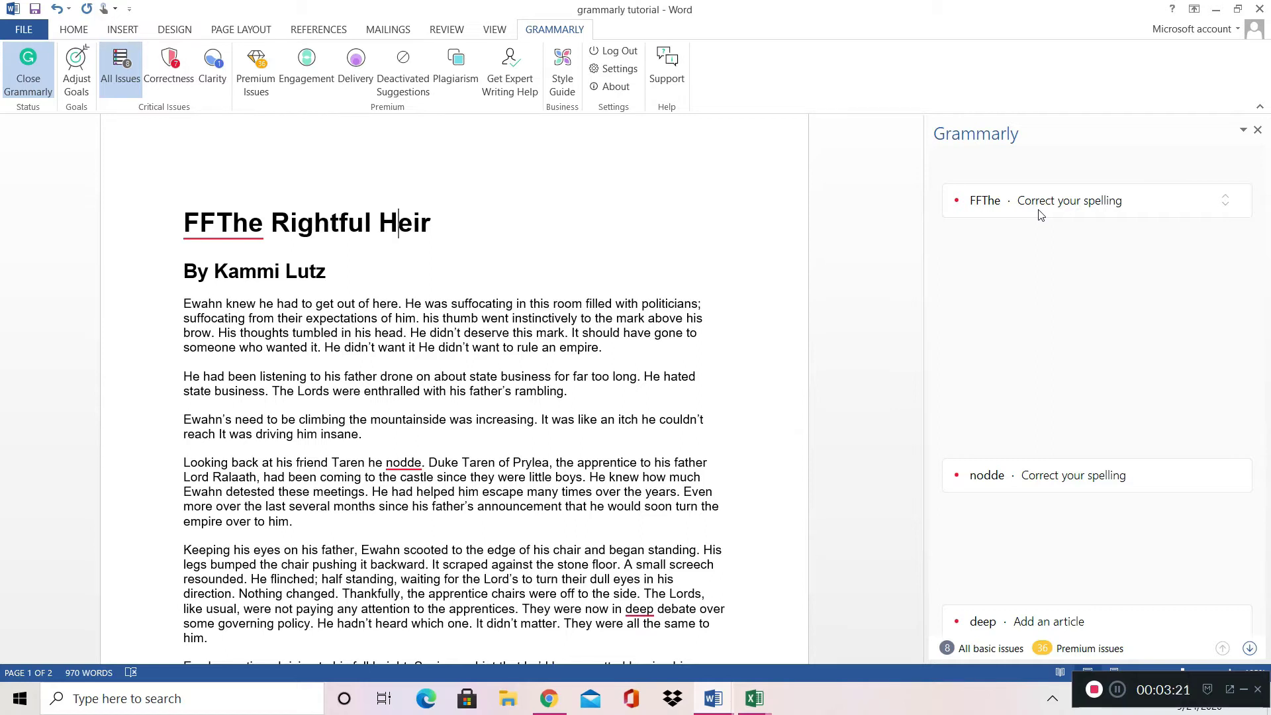
- Try dismissing the spelling suggestion for "FFThe" in the title, and undo the dismissal
key("Home")
left_click(1193, 218)
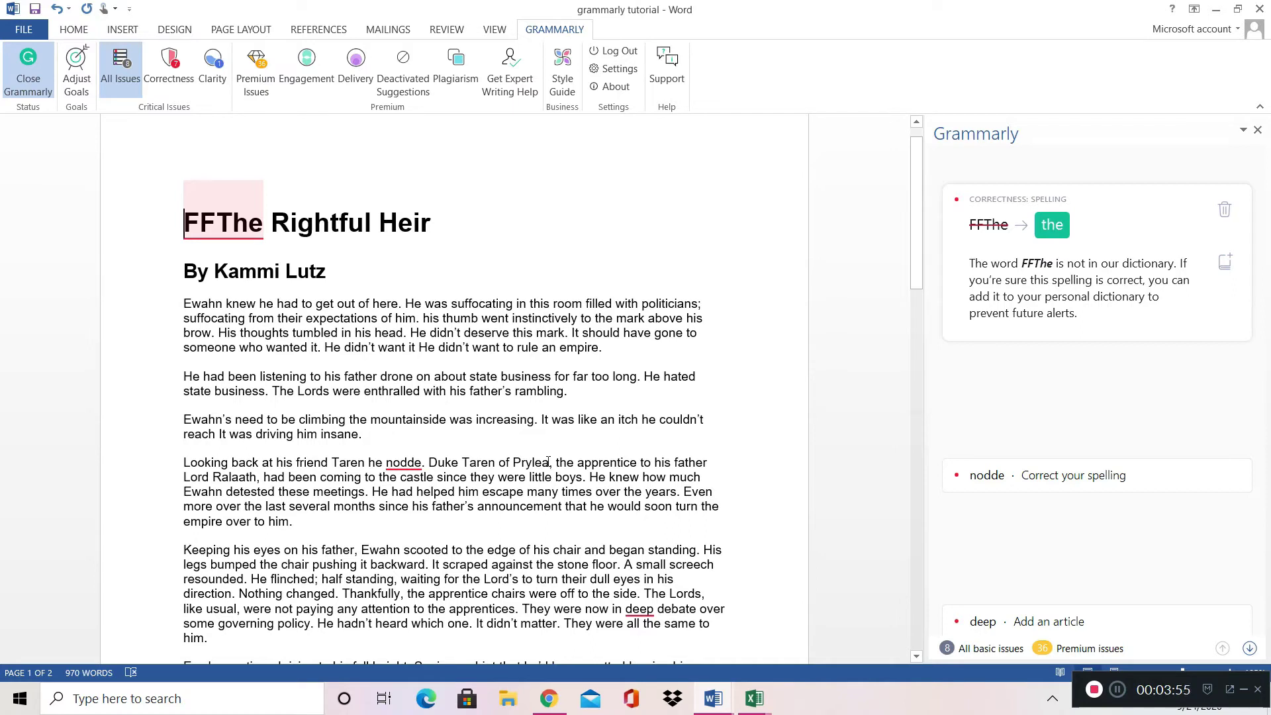
left_click_drag(550, 462, 514, 462)
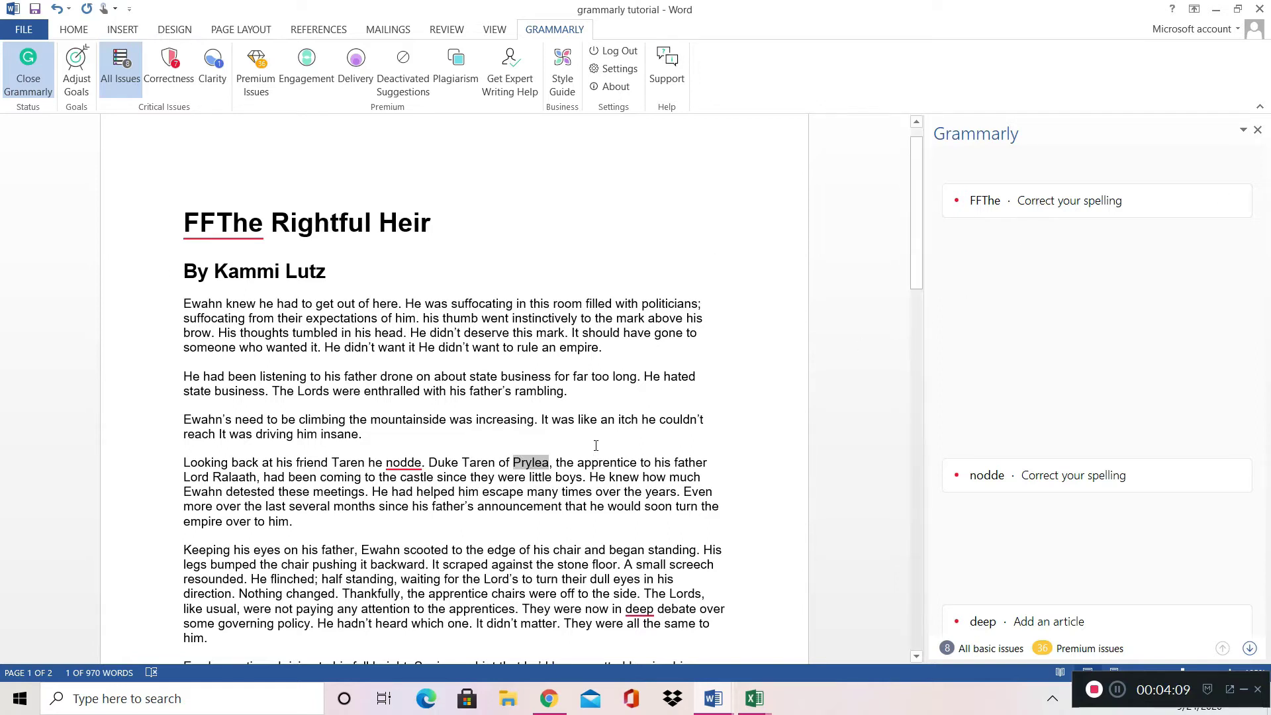
left_click(1055, 225)
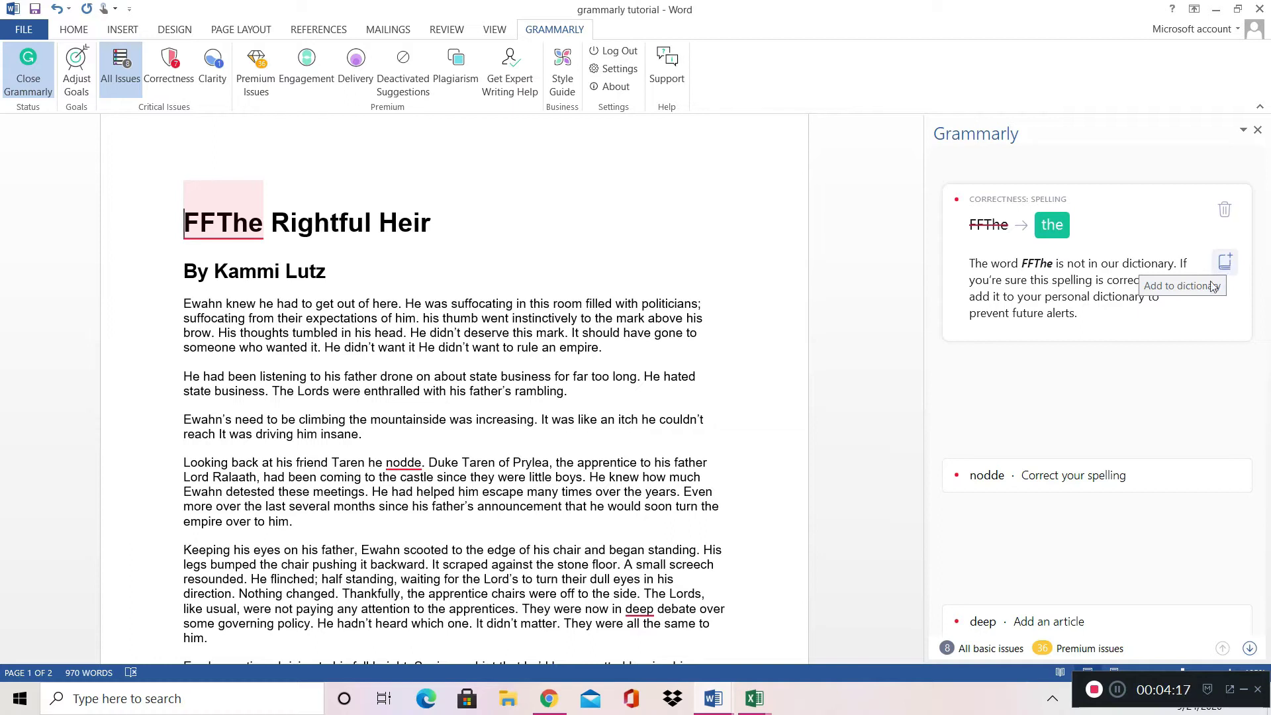
left_click(1225, 211)
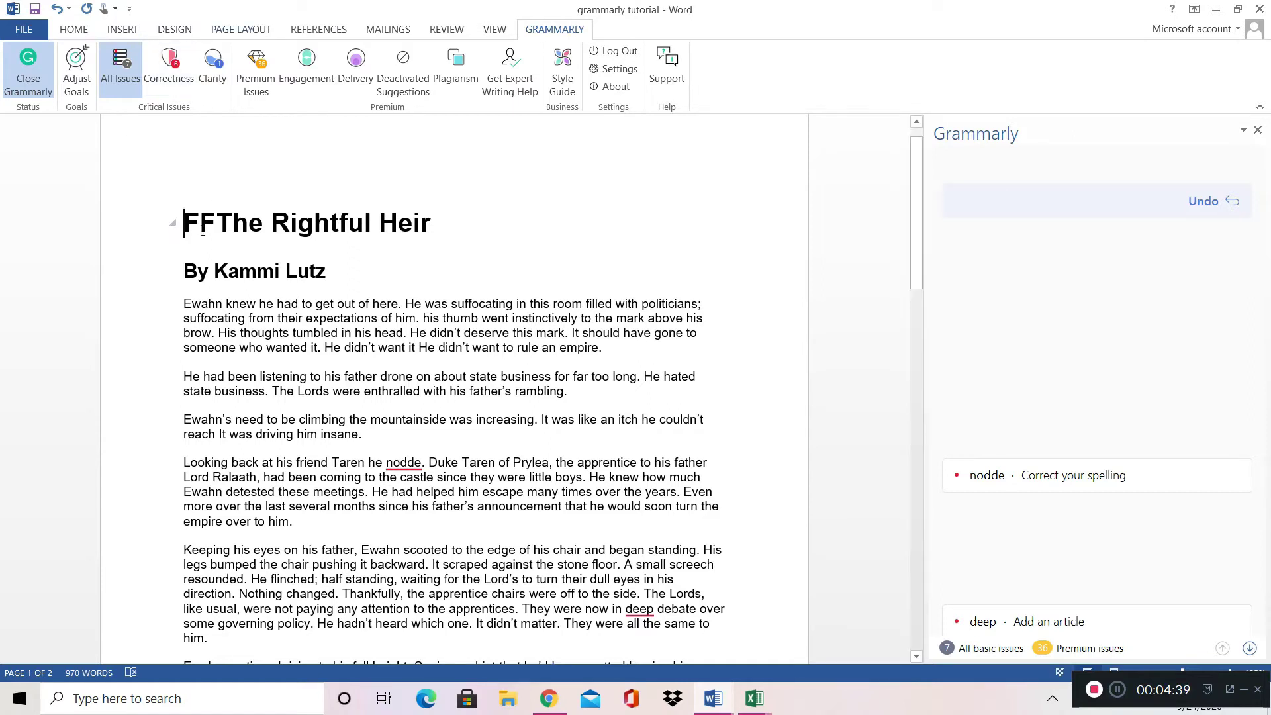
left_click(1235, 202)
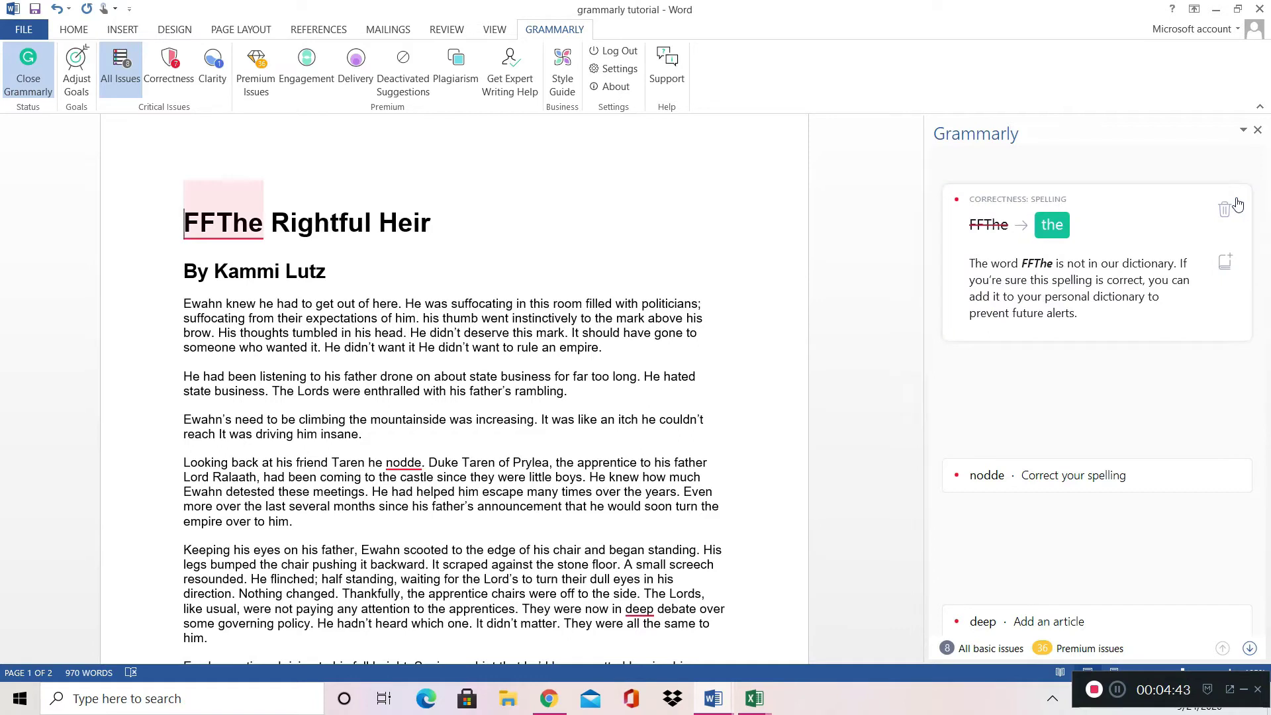
- Accept the correction "the" for "FFThe" in the title and capitalize it to "The"
left_click(1057, 227)
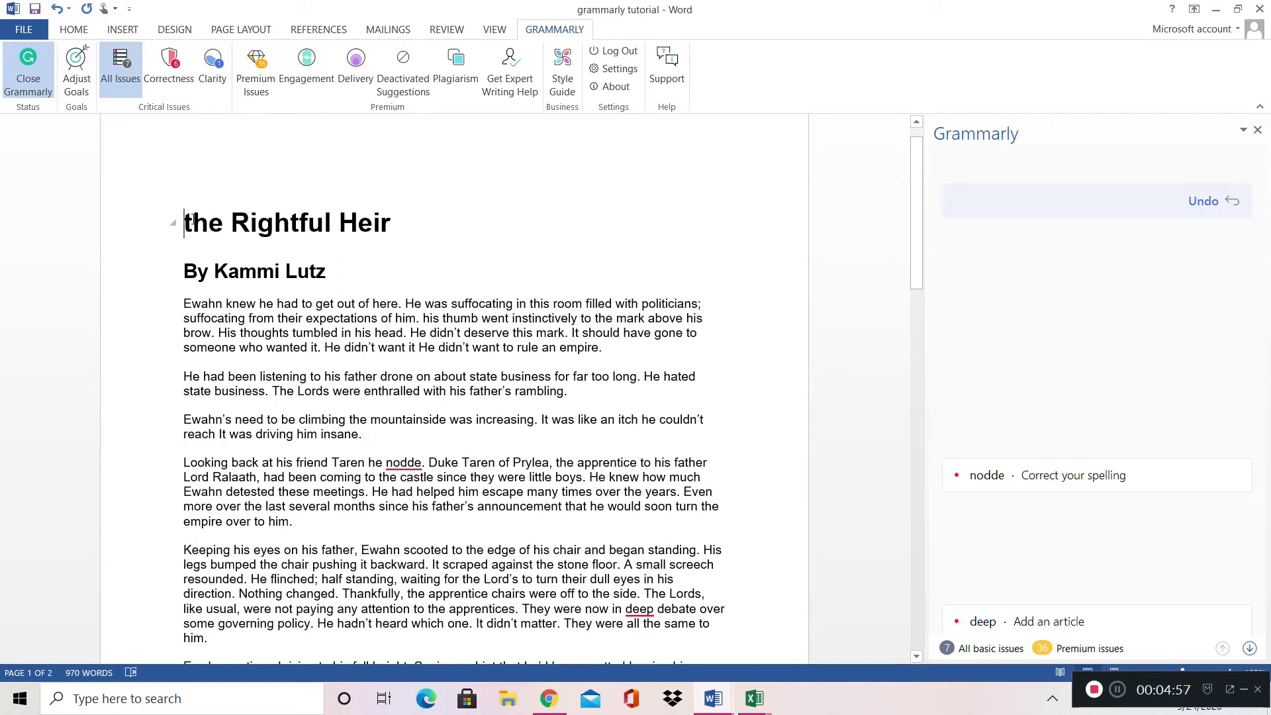
left_click_drag(185, 222, 192, 222)
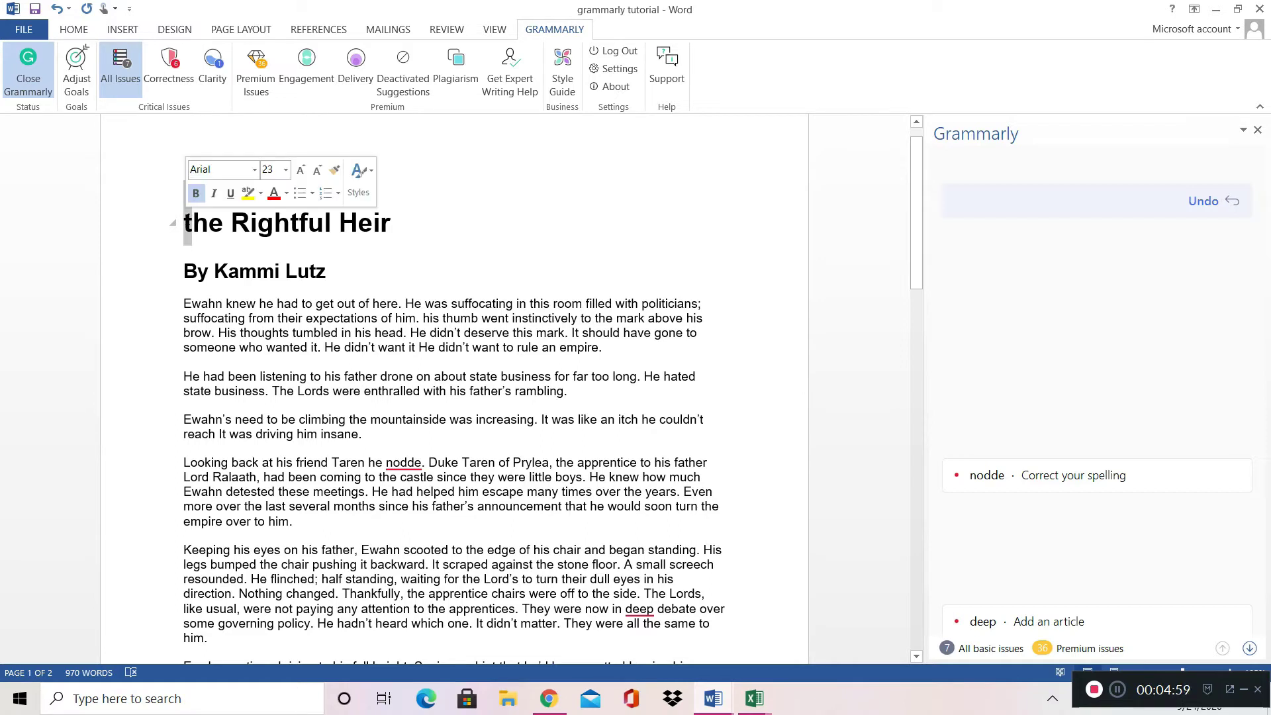
type("T")
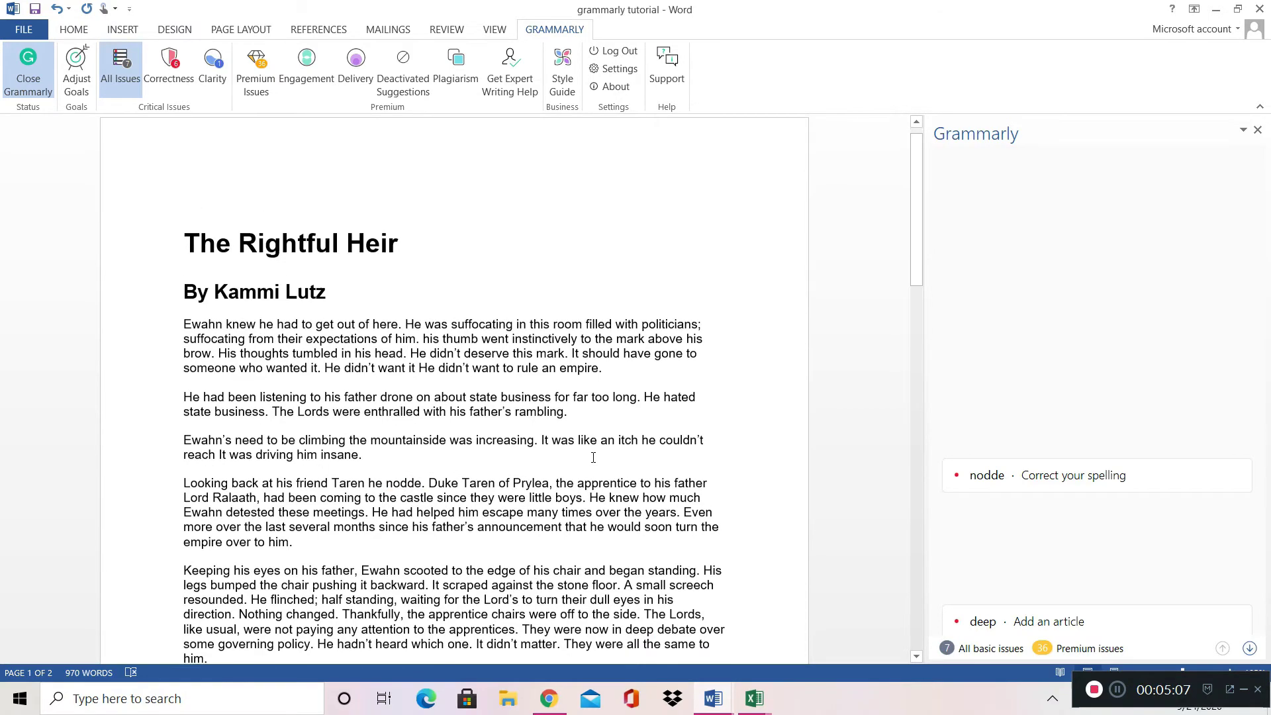
- Accept the spelling correction "nodded" for "nodde" in the paragraph that begins "Looking back at his friend"
scroll(594, 457, "down", 5)
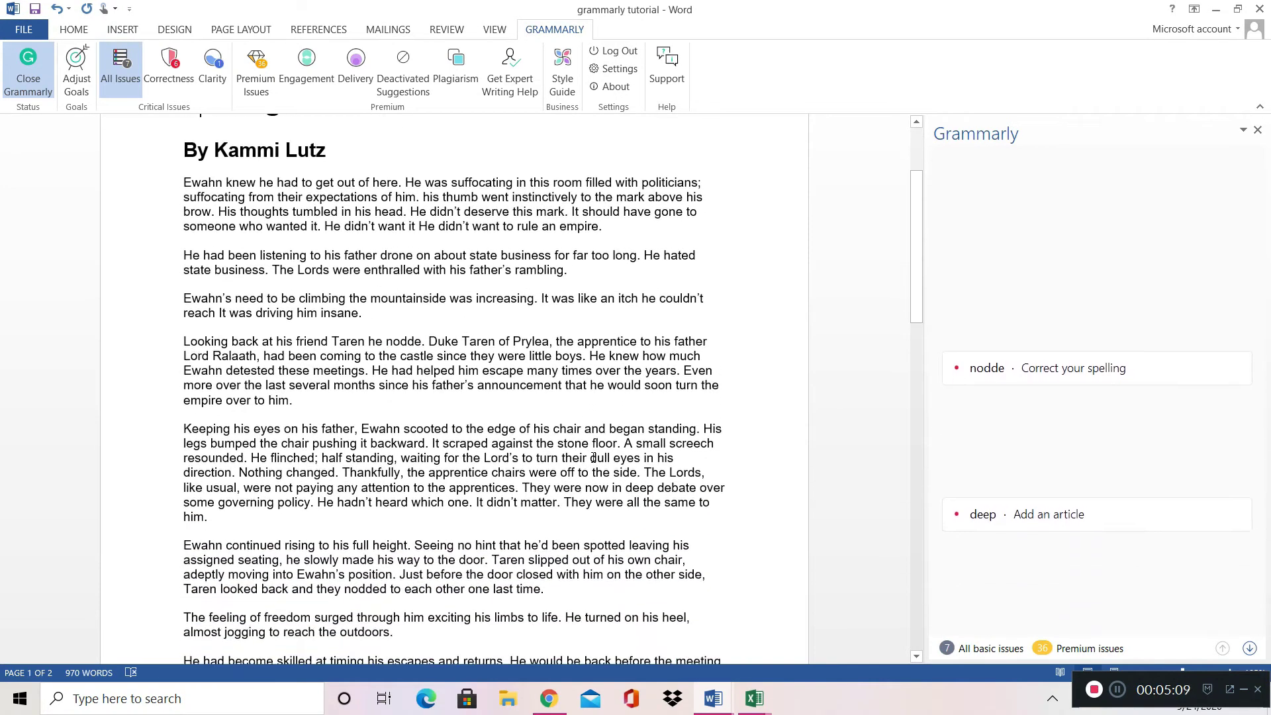
scroll(593, 457, "down", 2)
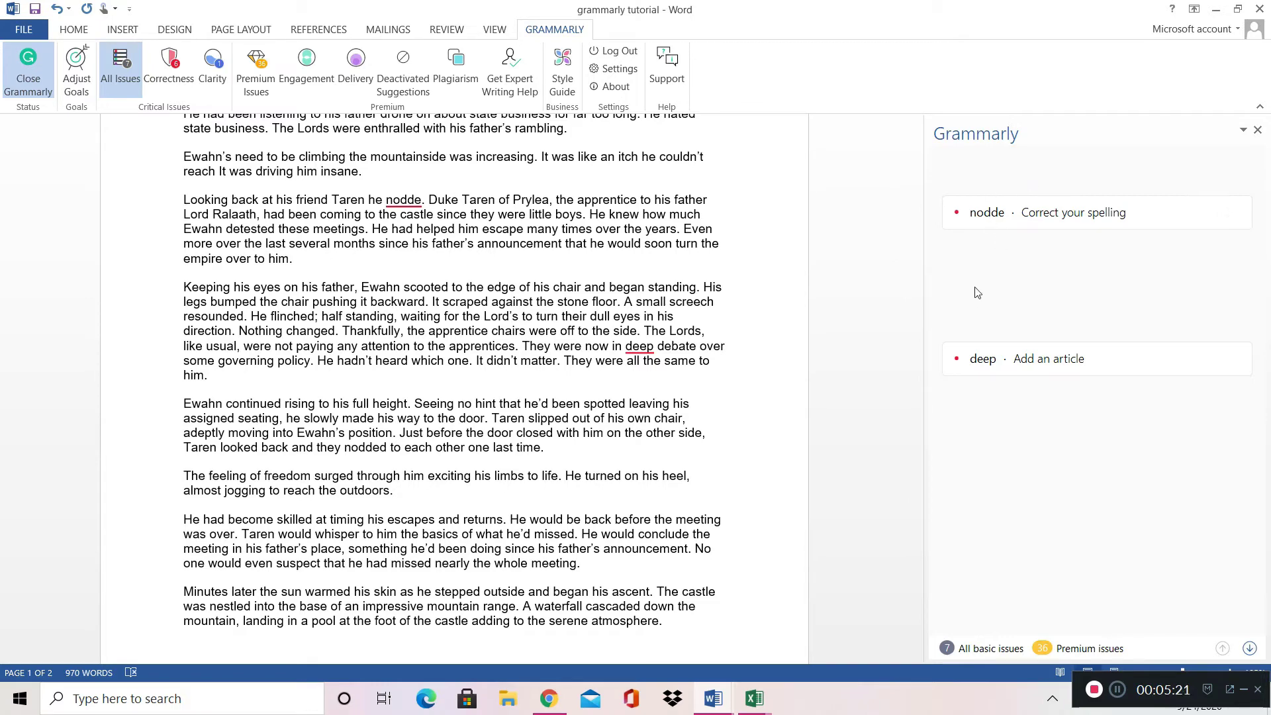
left_click(991, 218)
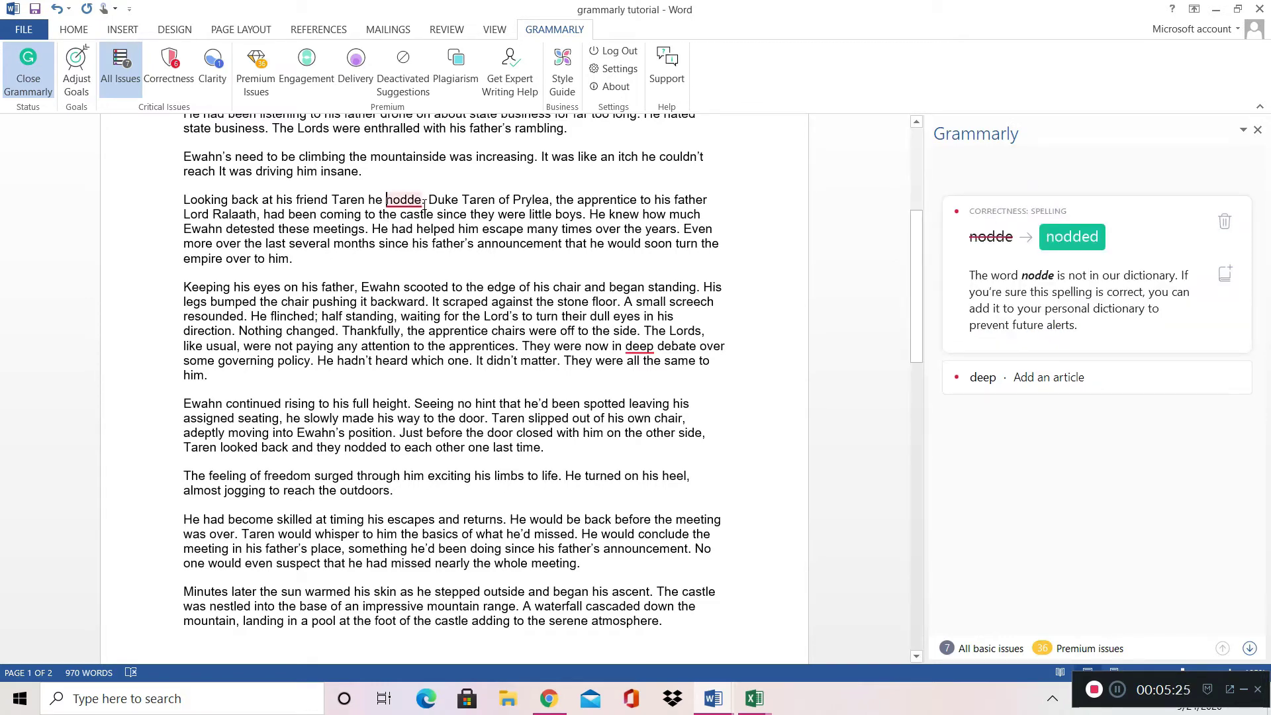
left_click(719, 245)
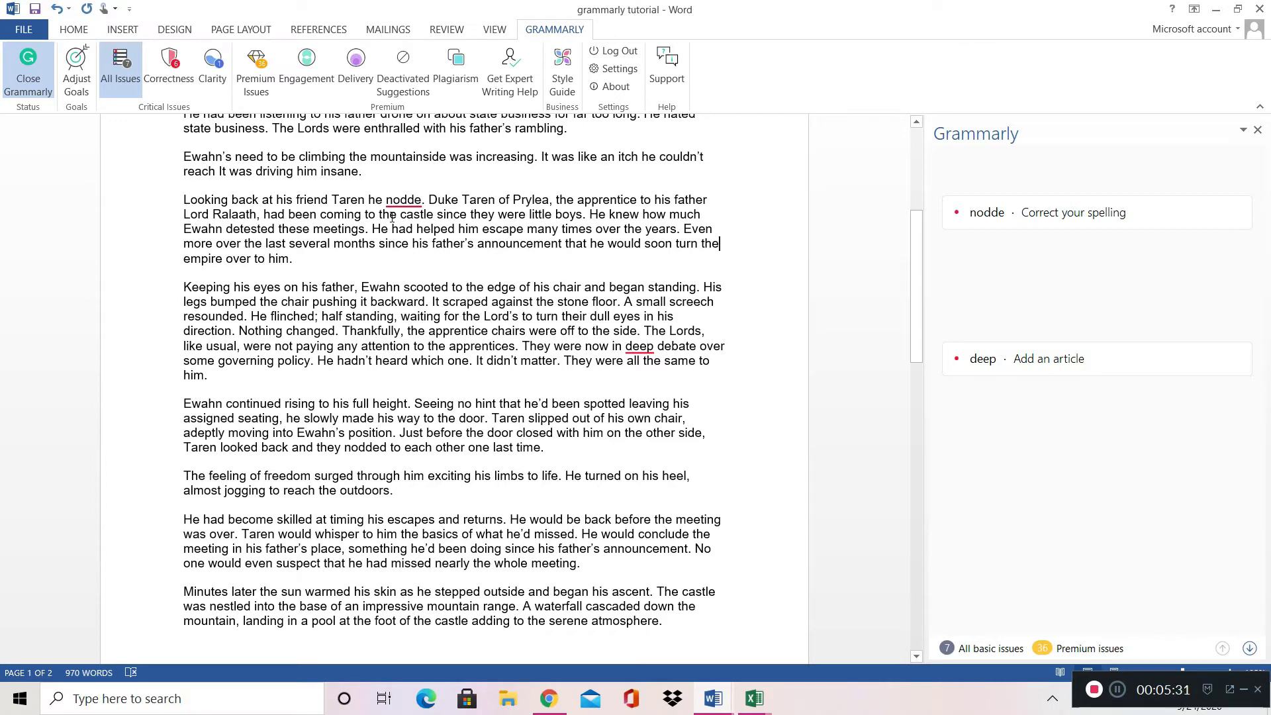
left_click(401, 205)
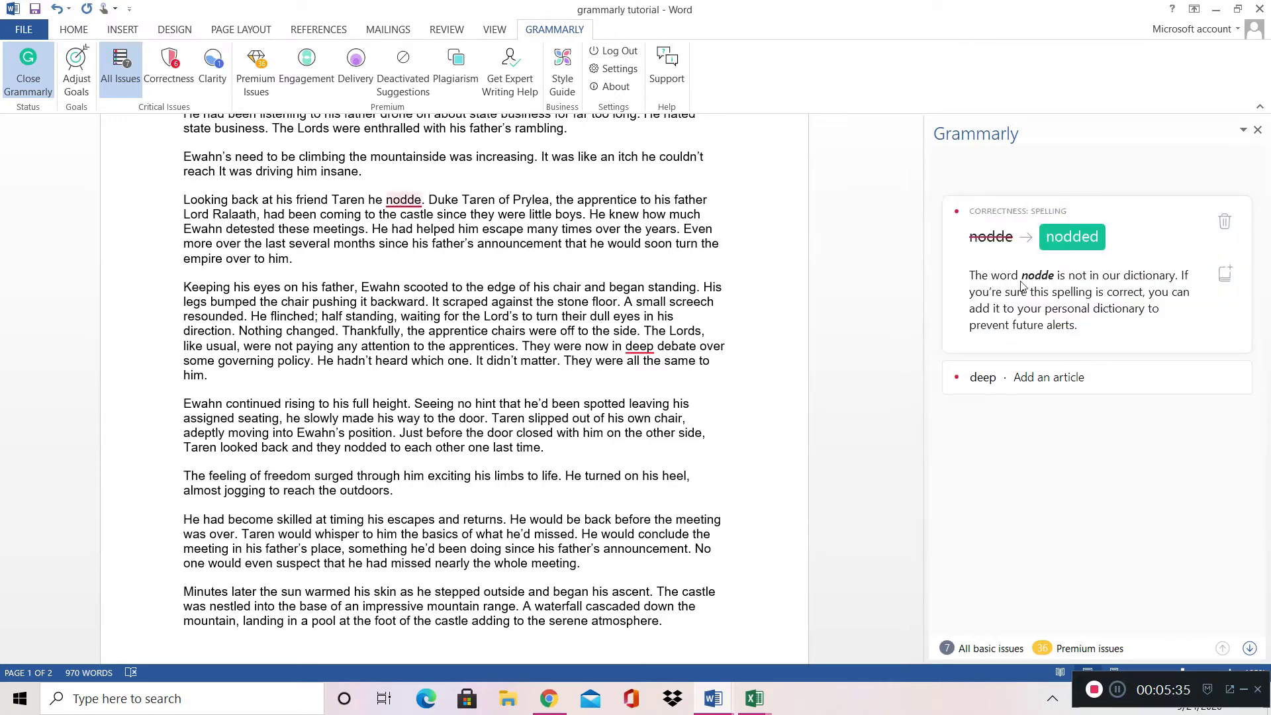
left_click(1064, 240)
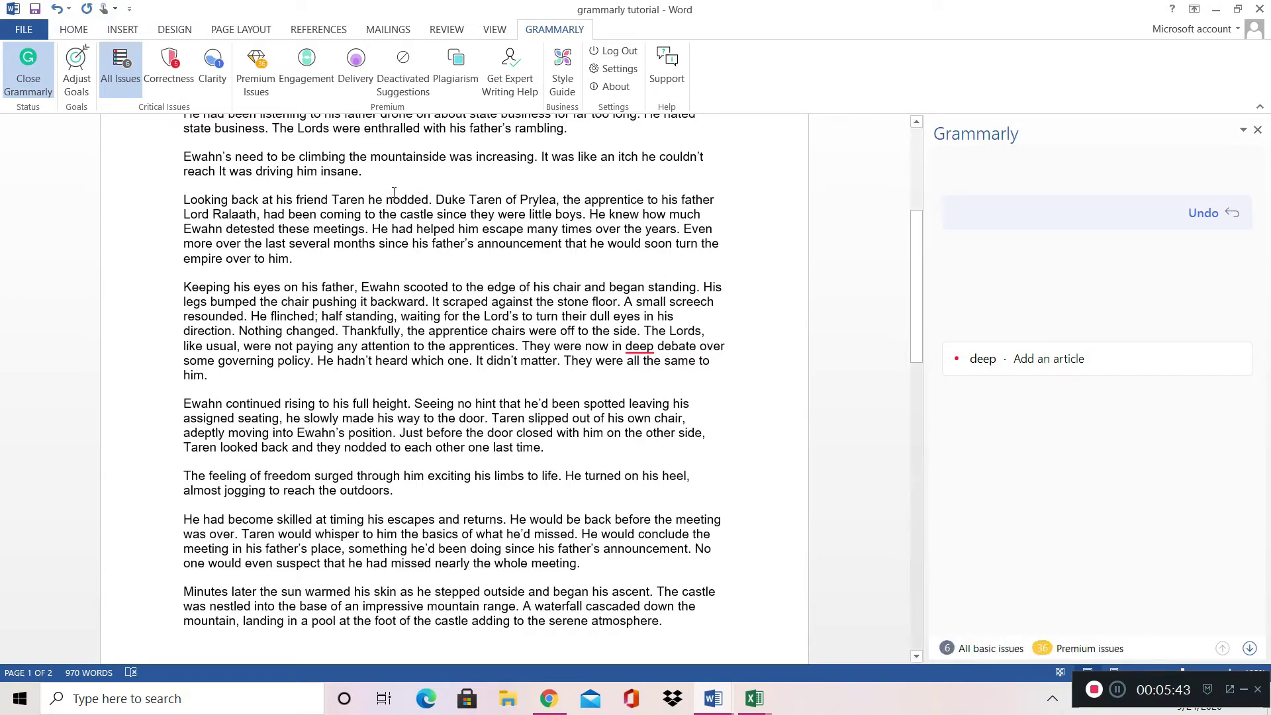
- Change "They" to lowercase "they" in the sentence "They were all the same to him." to test the checker
scroll(603, 288, "down", 2)
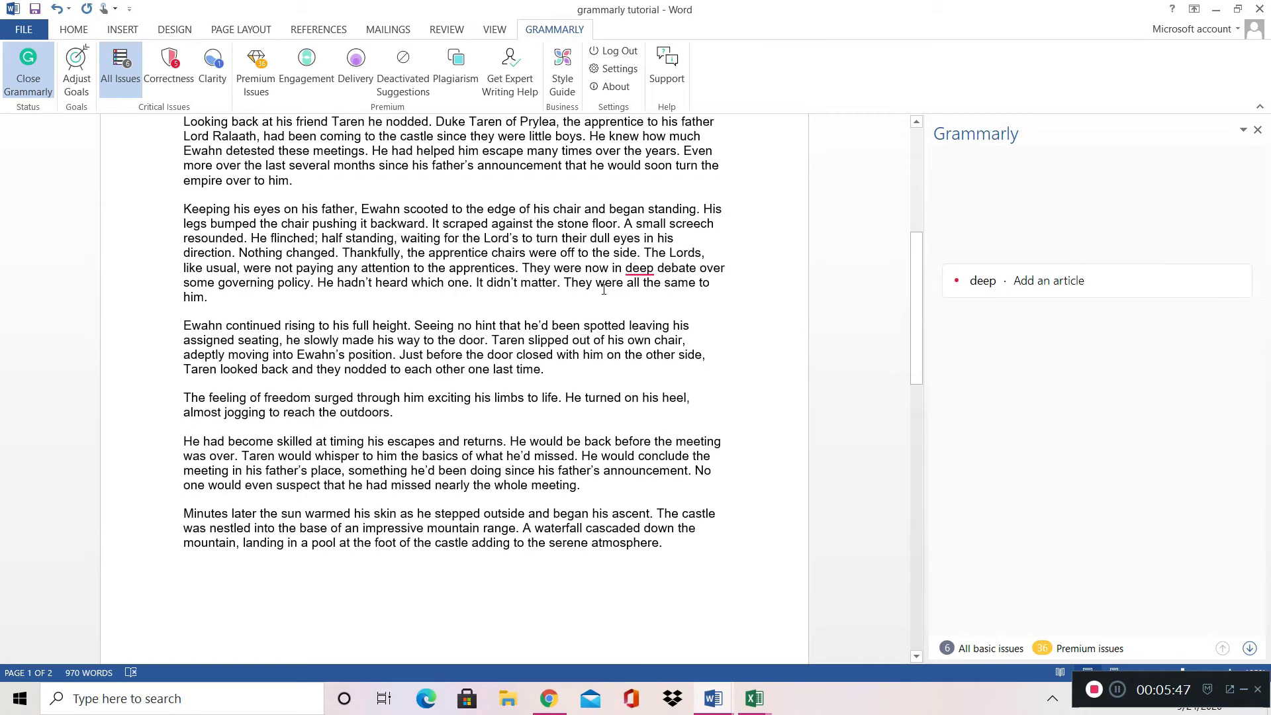
scroll(603, 289, "up", 1)
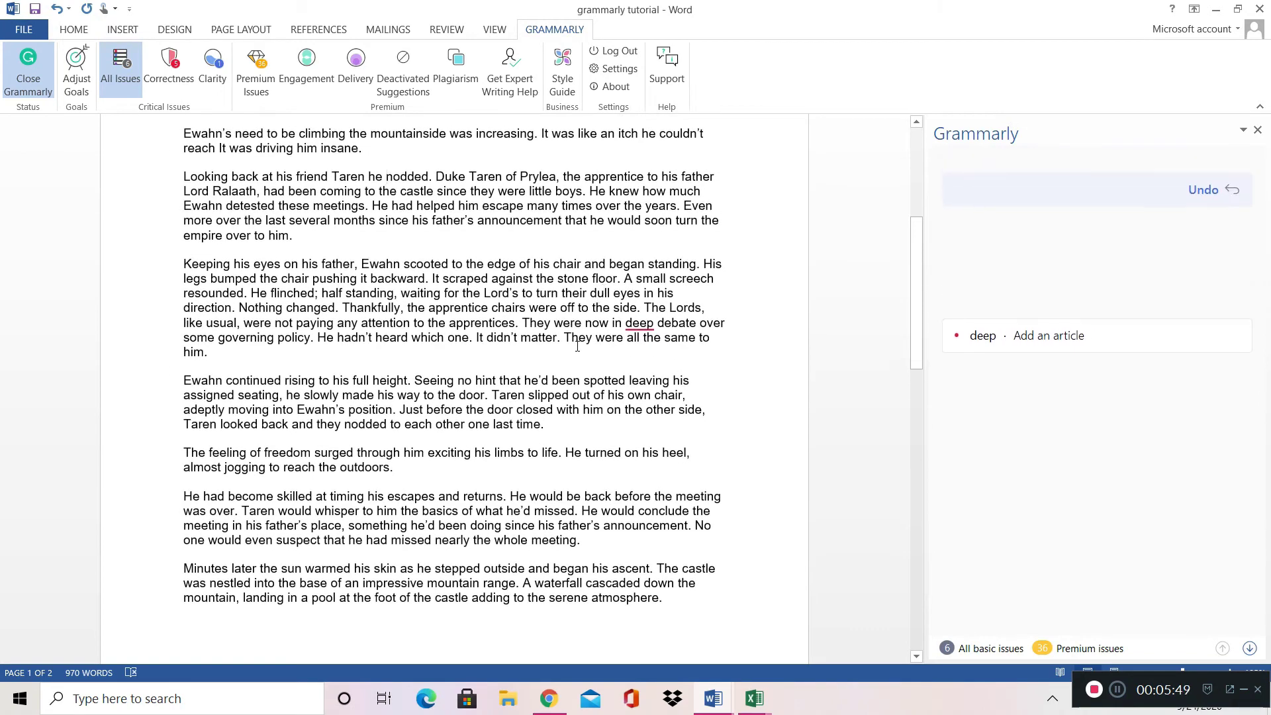
left_click_drag(573, 337, 566, 337)
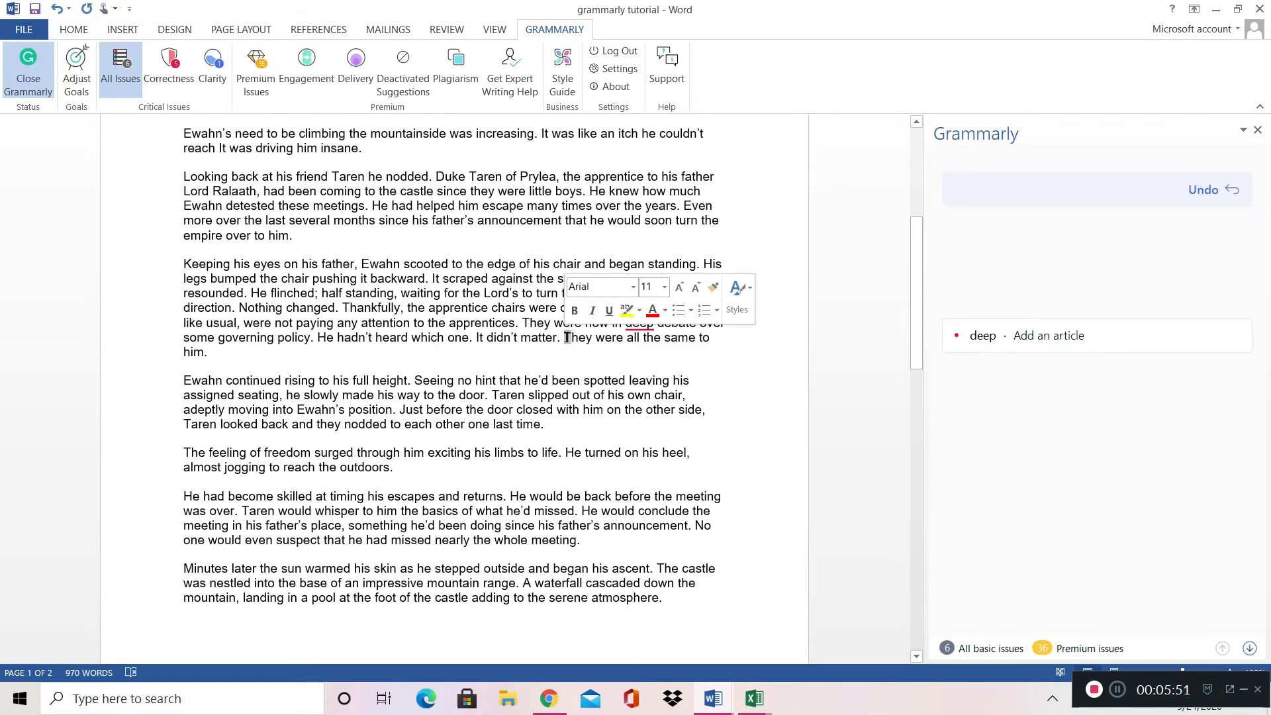
type("t")
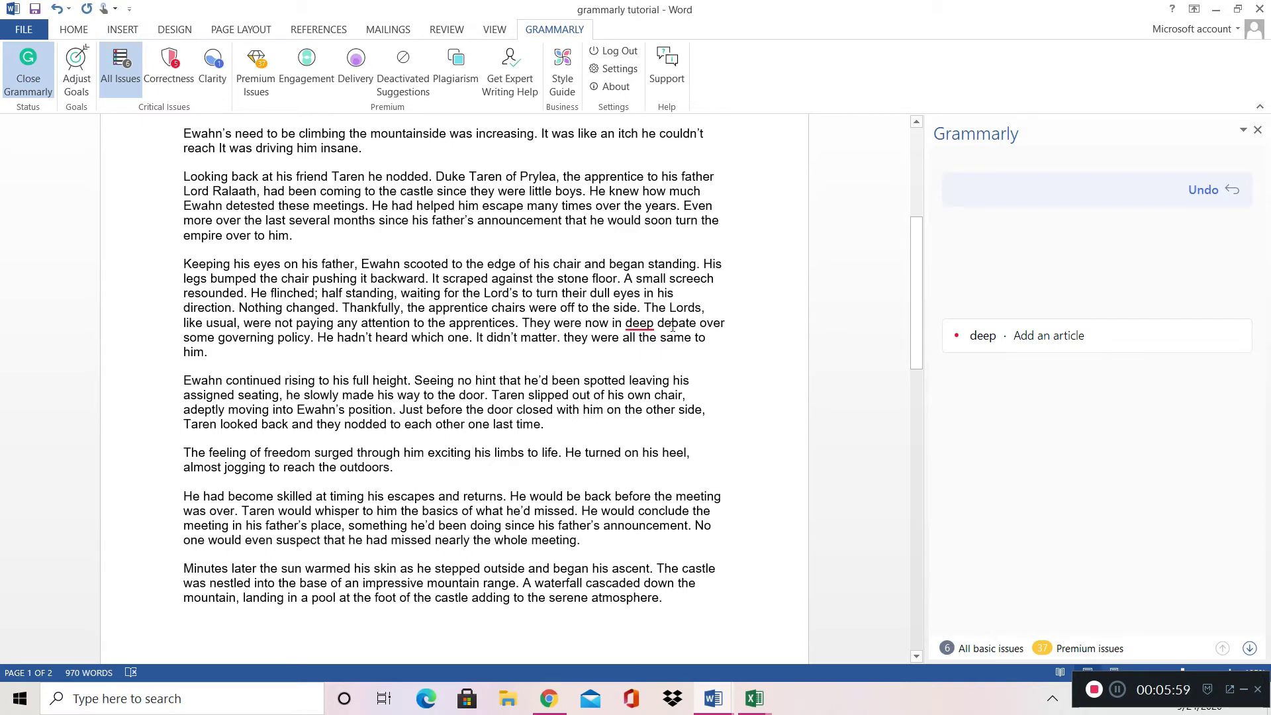
- Review the missing-article suggestion for "deep debate" and accept the correction "a deep"
left_click(984, 336)
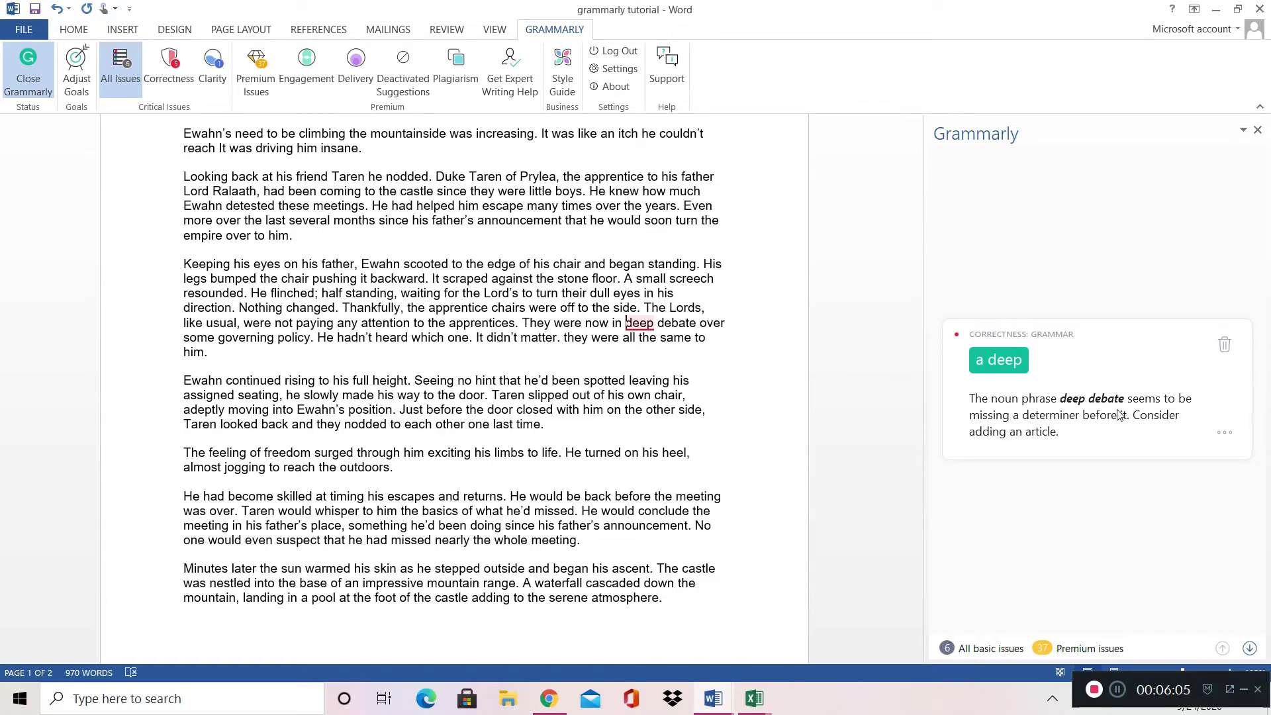
left_click_drag(1118, 415, 526, 341)
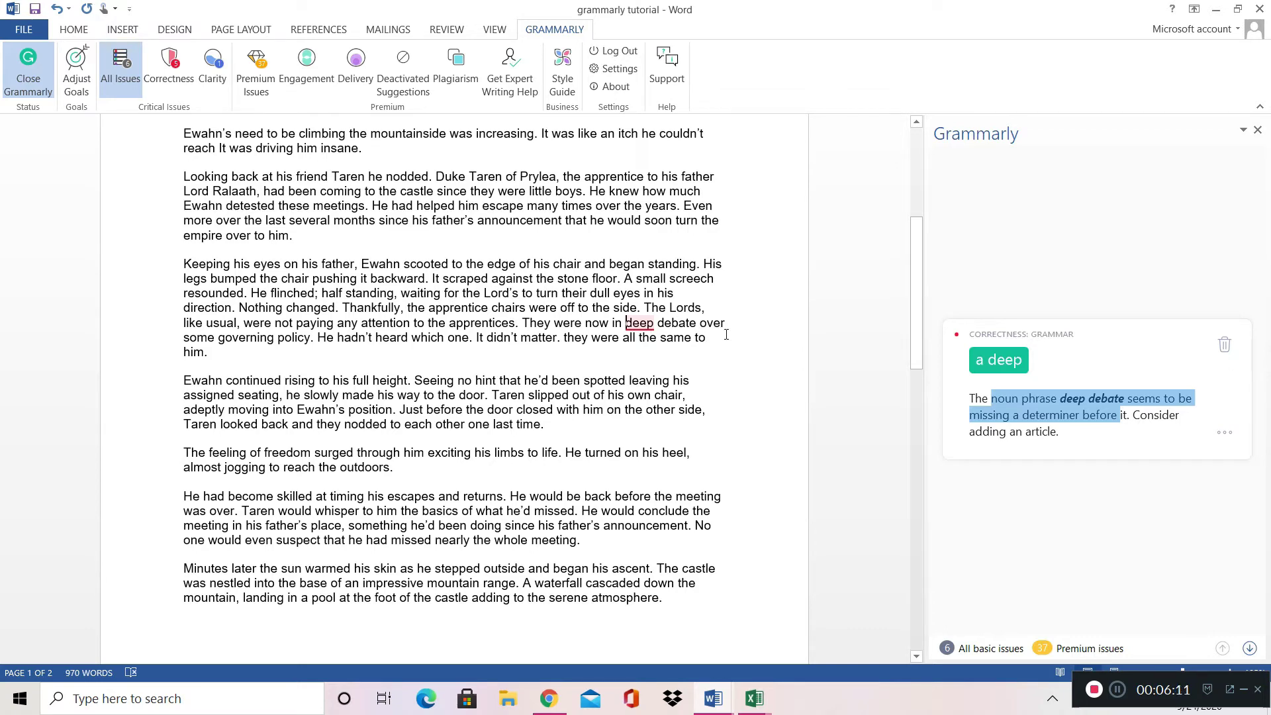
left_click(1081, 410)
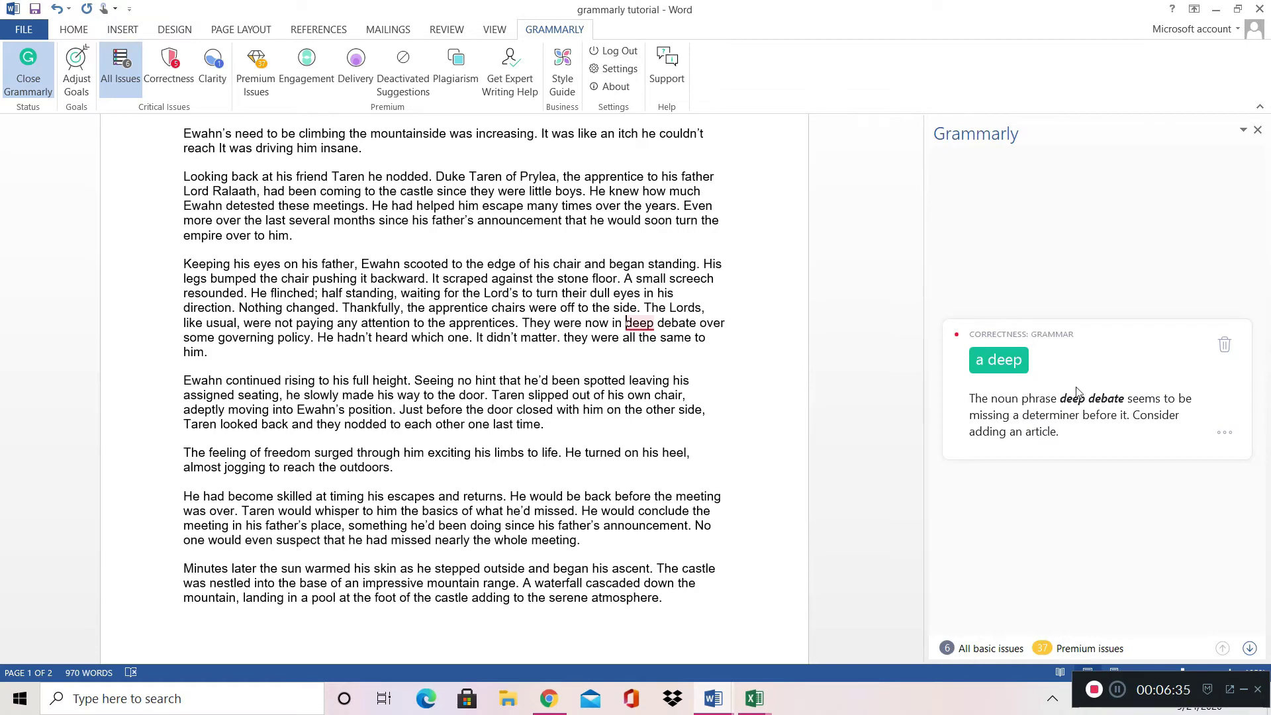
left_click(1002, 366)
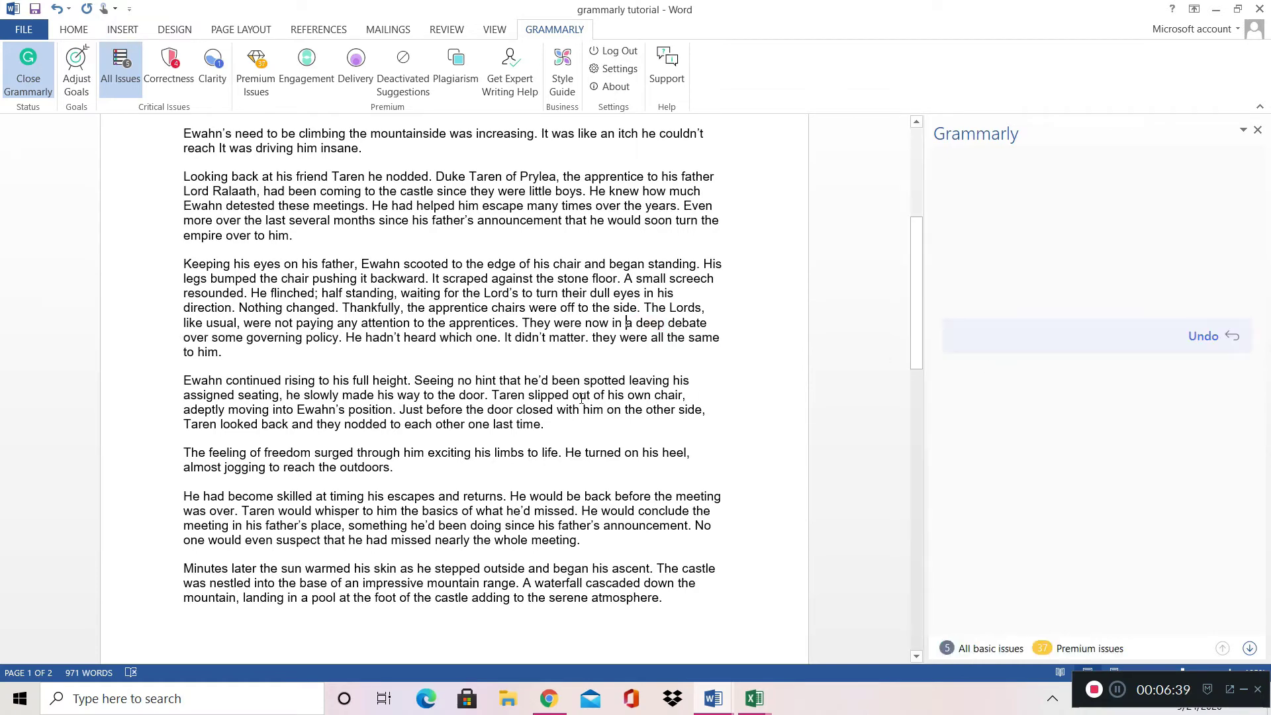
- Restore the capital T of "They" before "were all the same to him", undoing the accidental hanging indent on that paragraph
left_click(594, 336)
left_click_drag(595, 338, 587, 338)
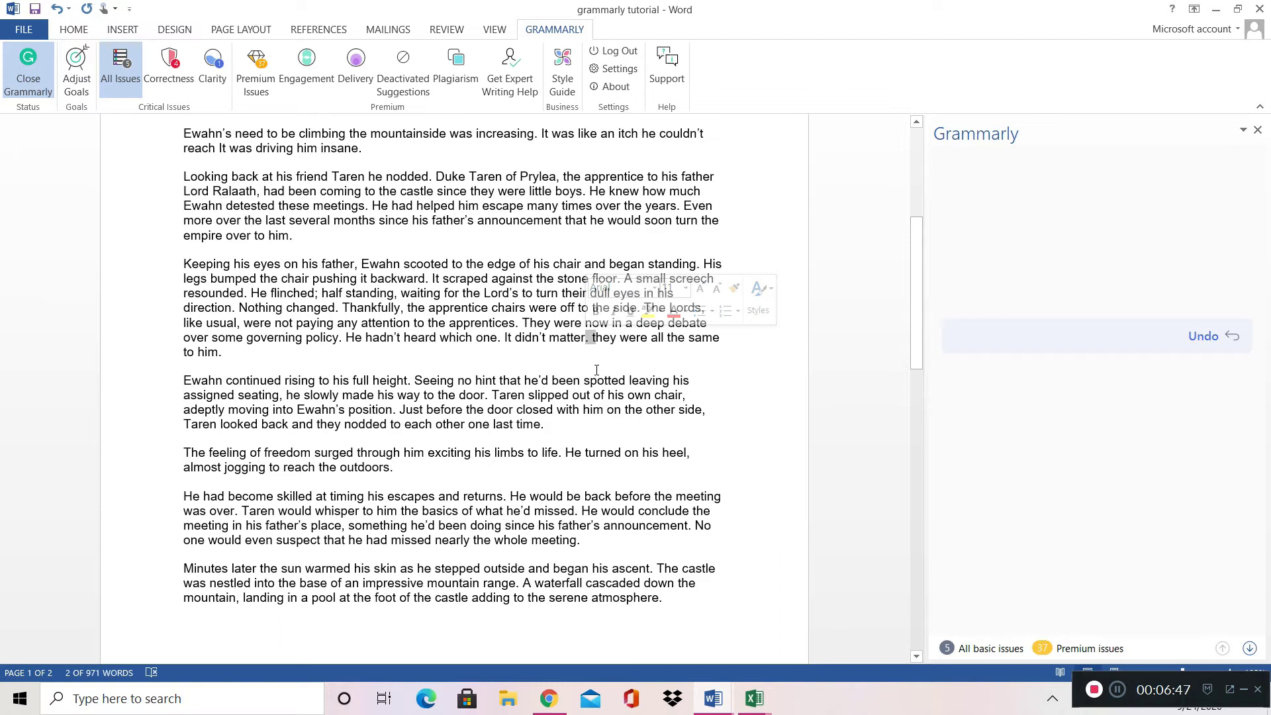
left_click(594, 338)
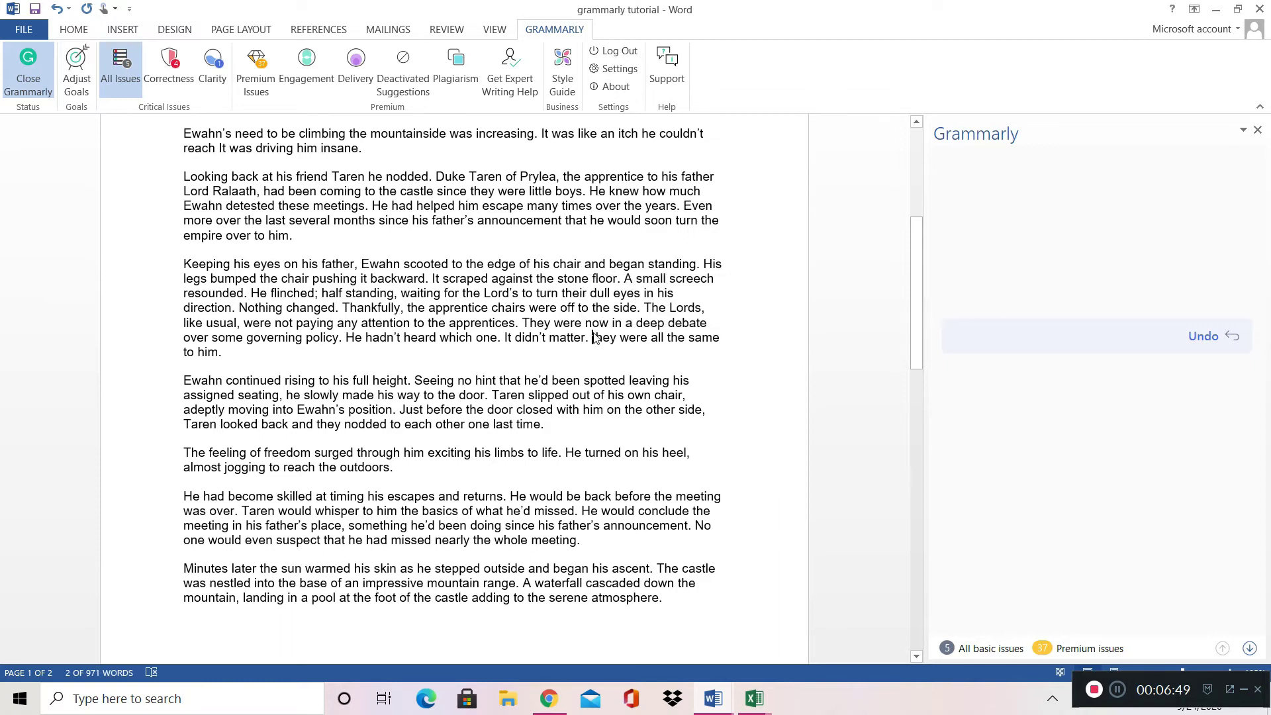
left_click_drag(597, 337, 594, 337)
key("ctrl+t")
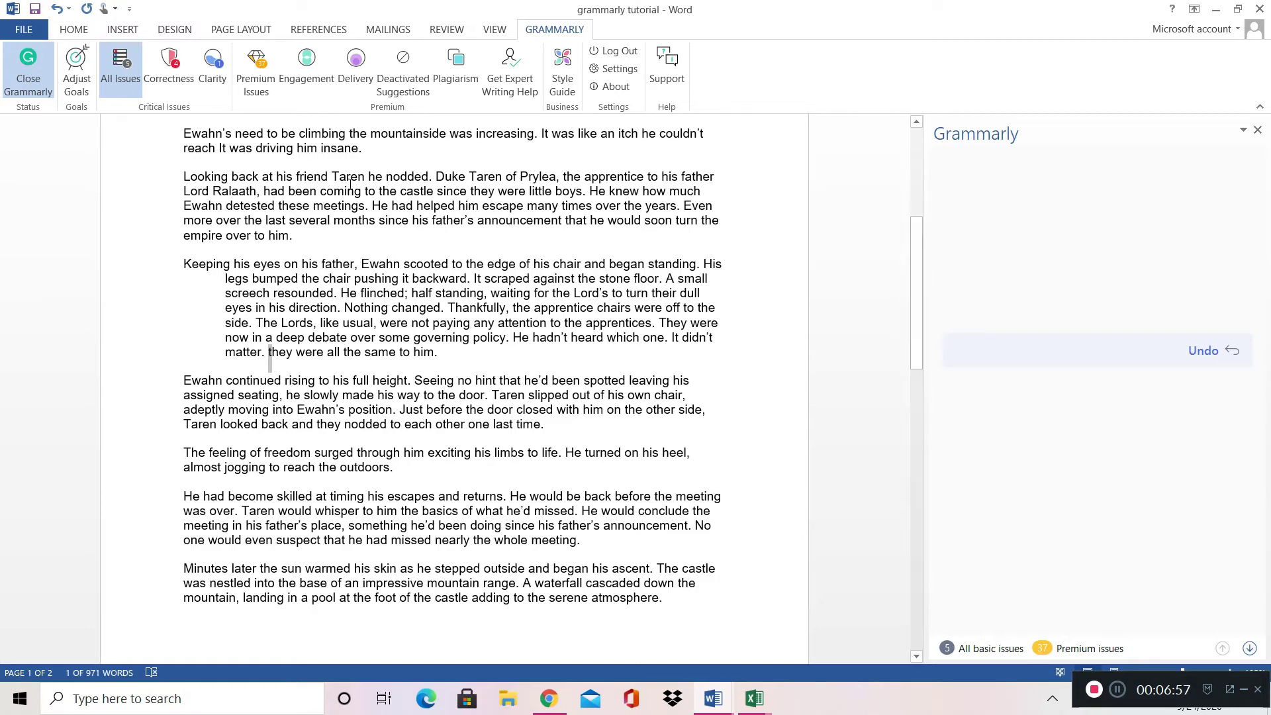
left_click(56, 8)
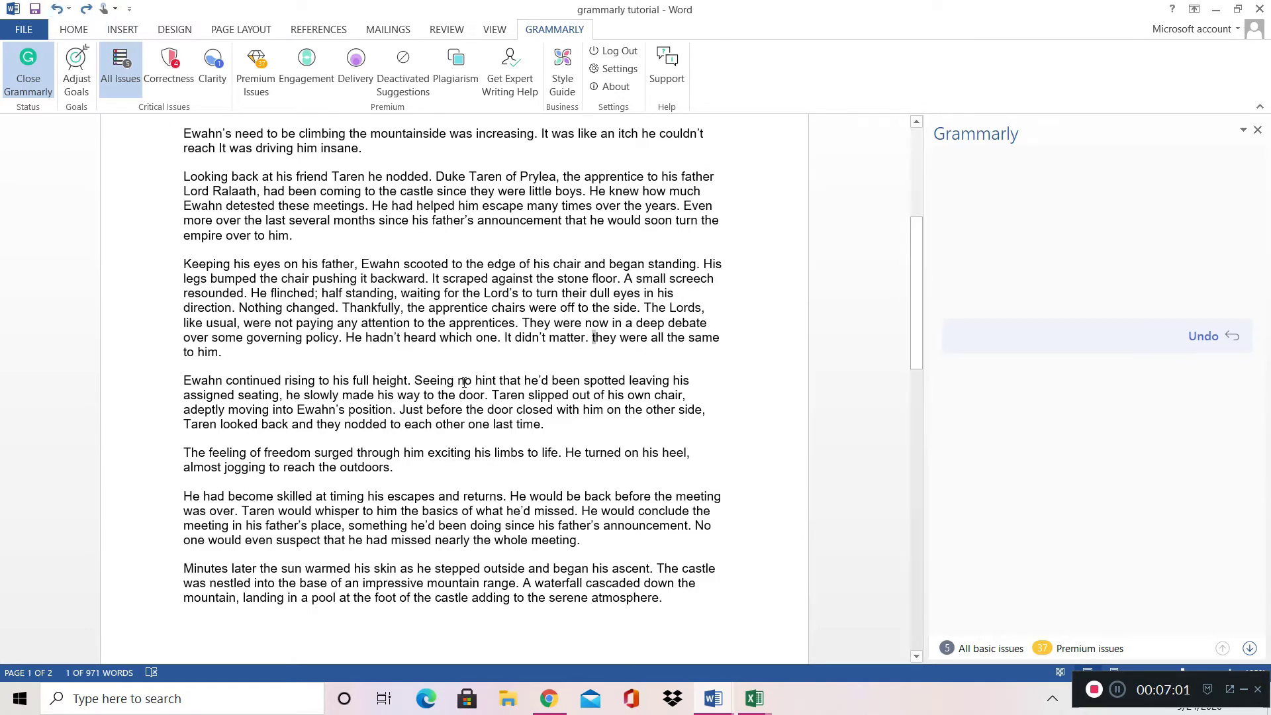
type("T")
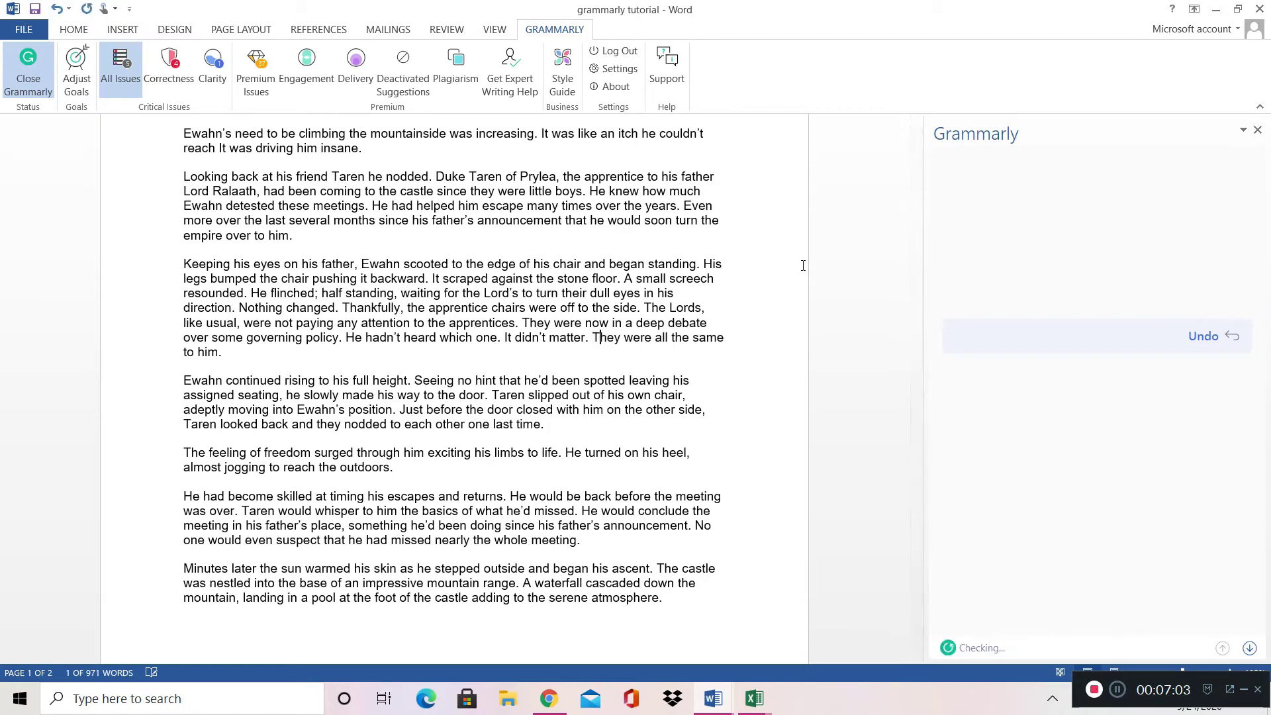
- Review the missing-verb suggestion for "muscles" and the conciseness suggestion for "a section that was mostly dry" on page two
left_click(679, 361)
scroll(679, 361, "down", 7)
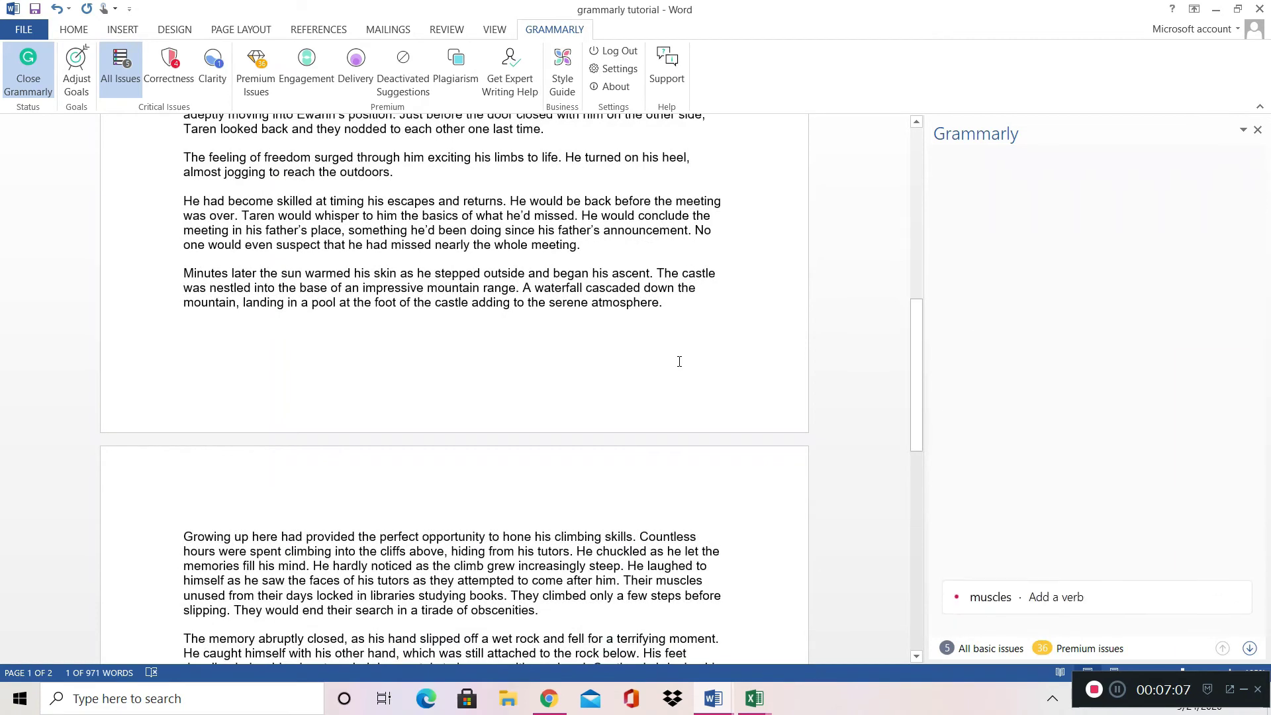
scroll(679, 361, "down", 3)
scroll(679, 361, "down", 4)
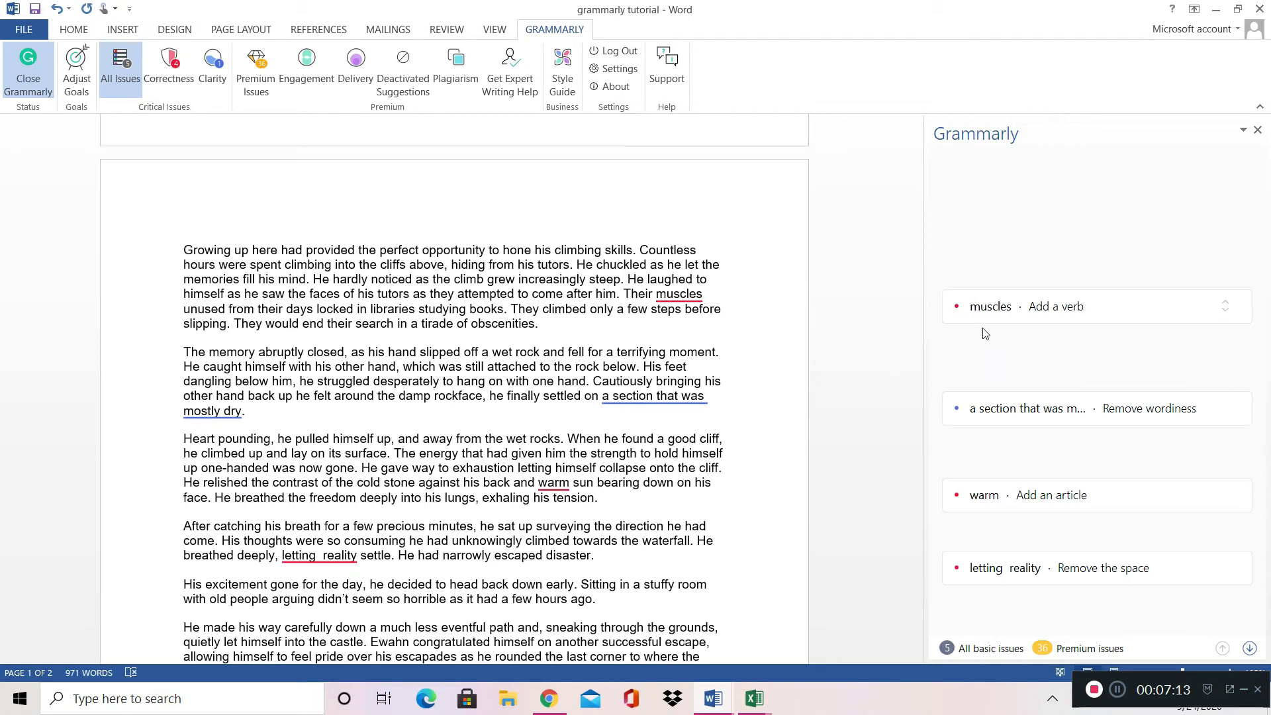
left_click(1007, 309)
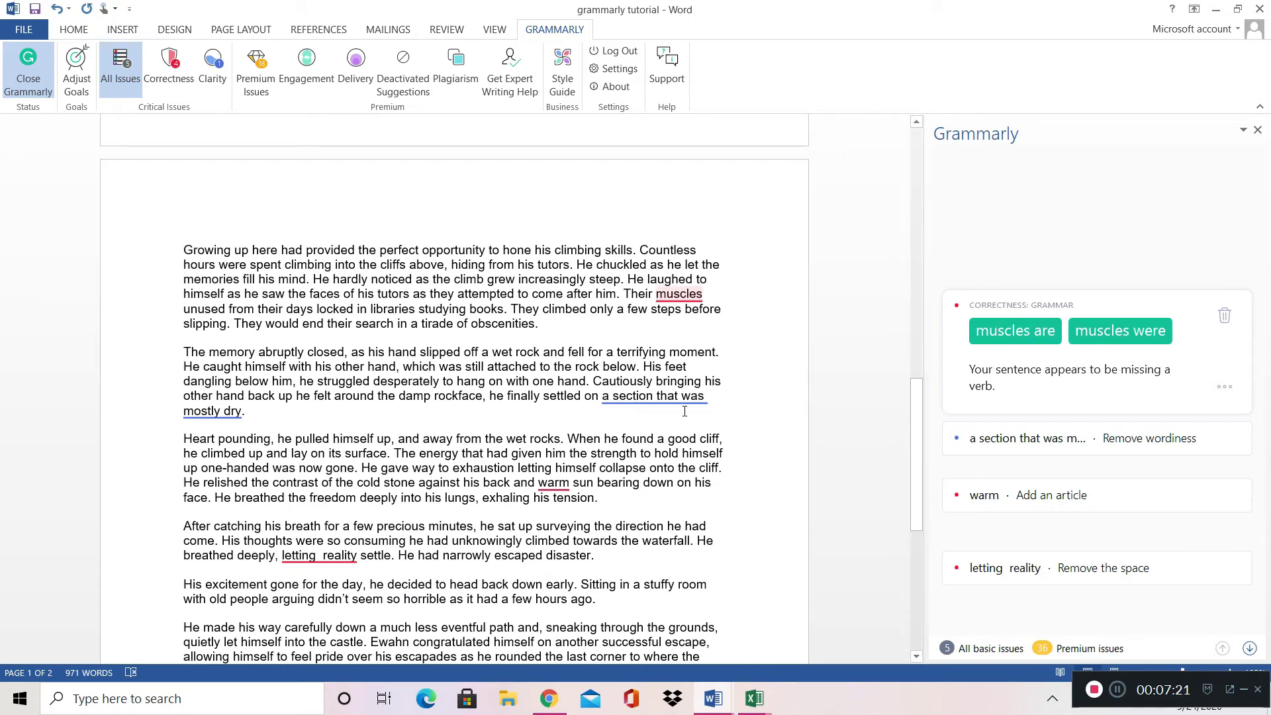
left_click(1005, 438)
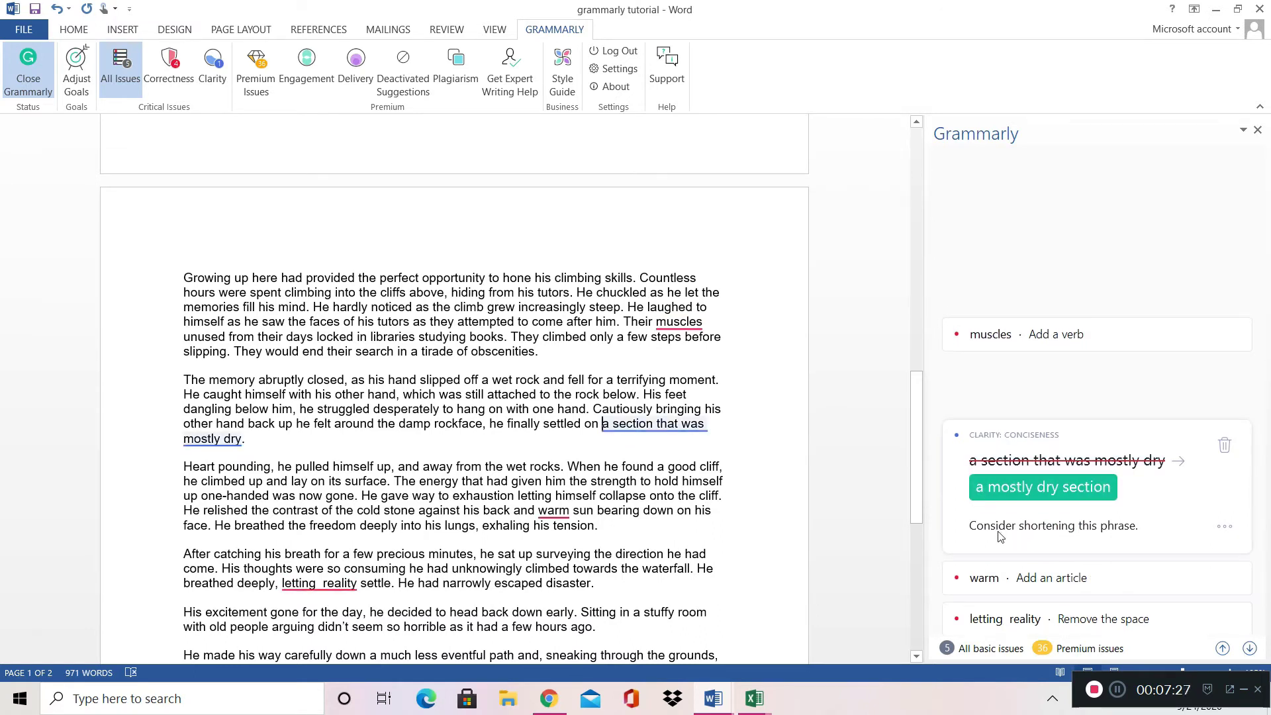
left_click_drag(992, 530, 1134, 538)
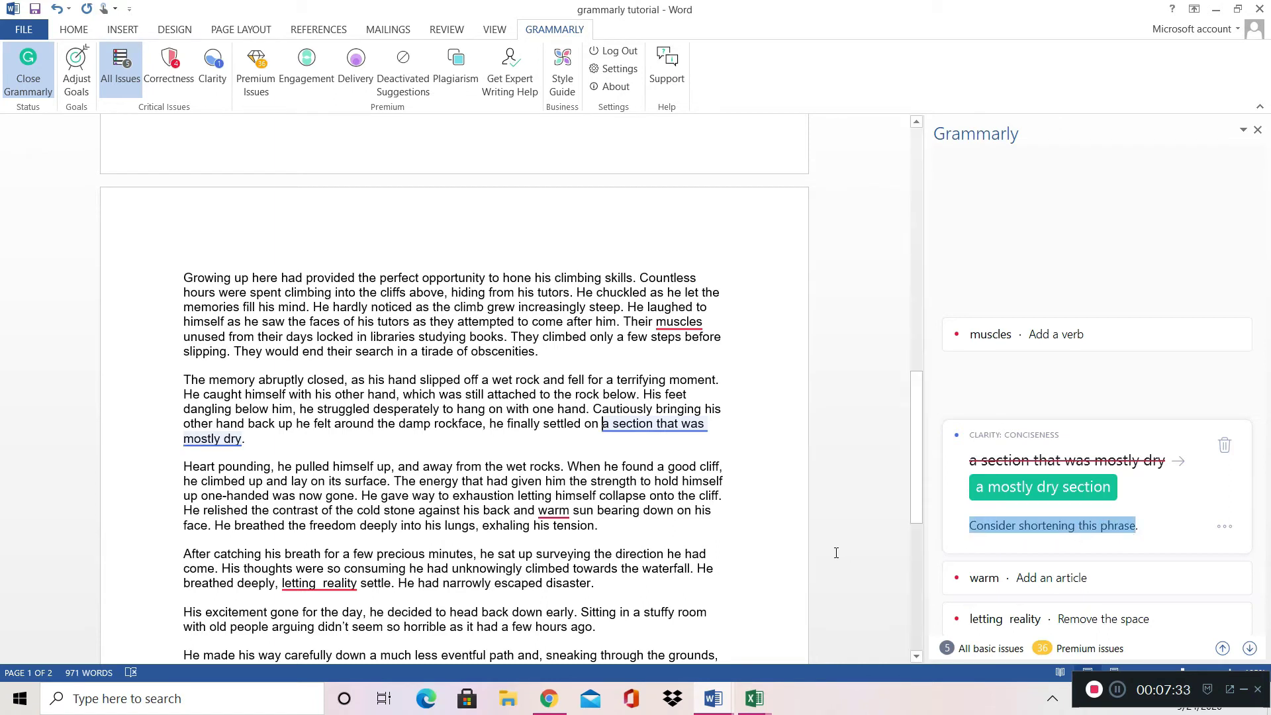
- Accept the suggestion that removes the extra space between "letting" and "reality"
scroll(836, 553, "down", 3)
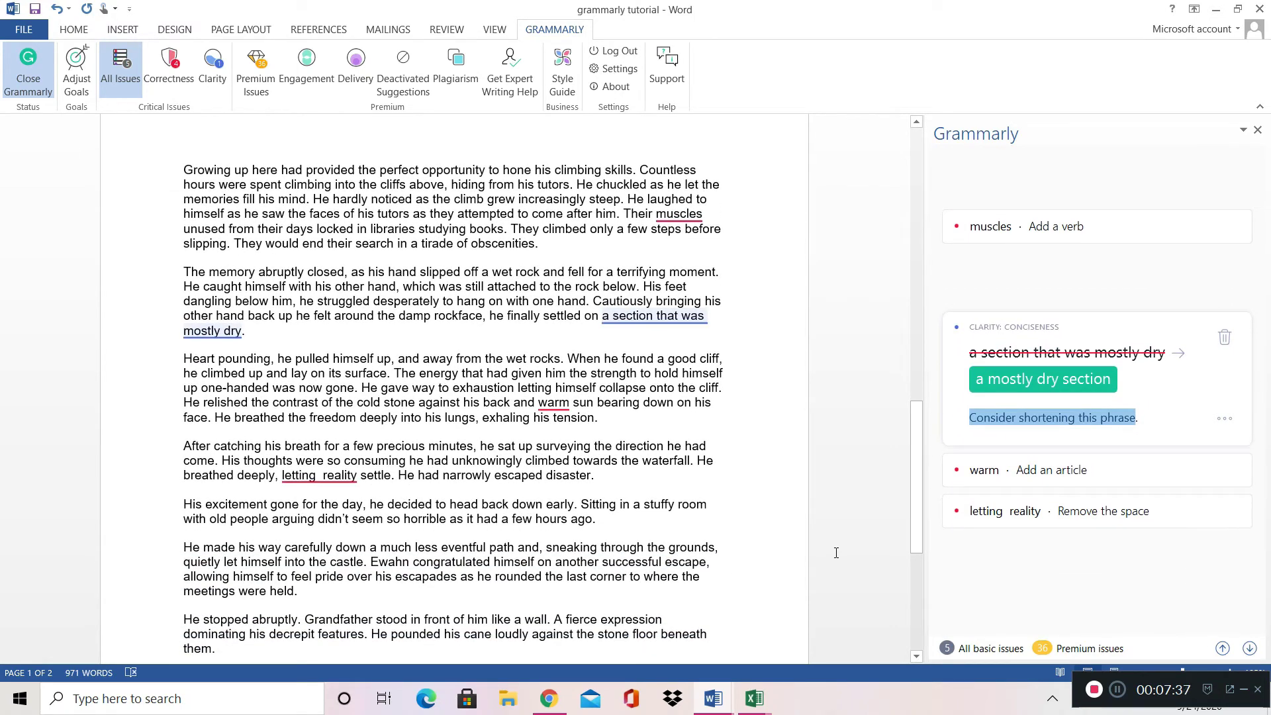
scroll(836, 553, "down", 2)
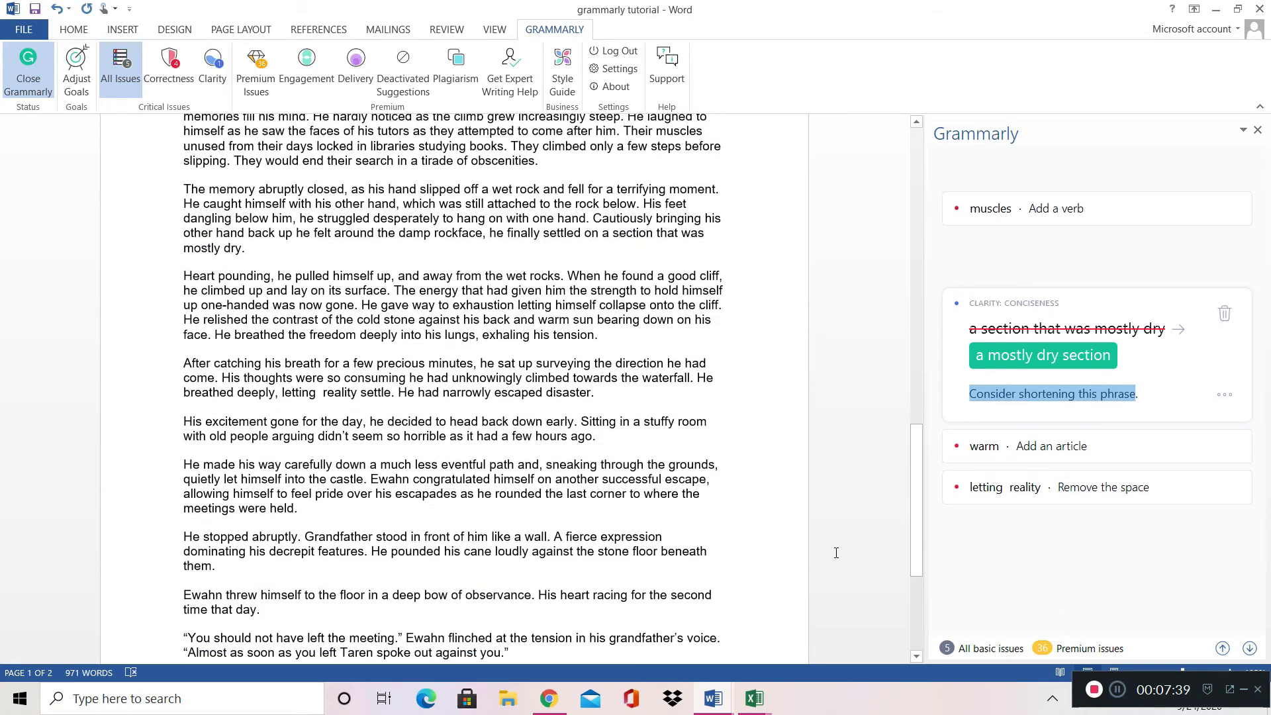
scroll(836, 553, "down", 2)
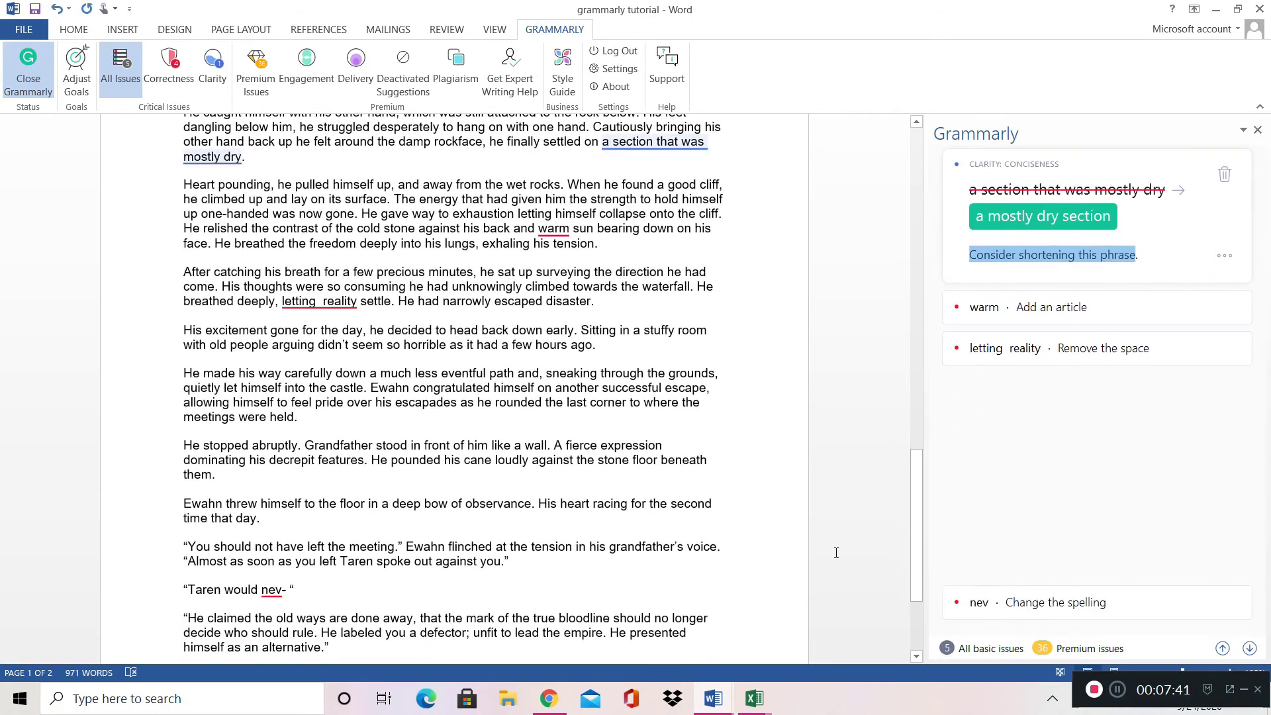
scroll(837, 553, "down", 3)
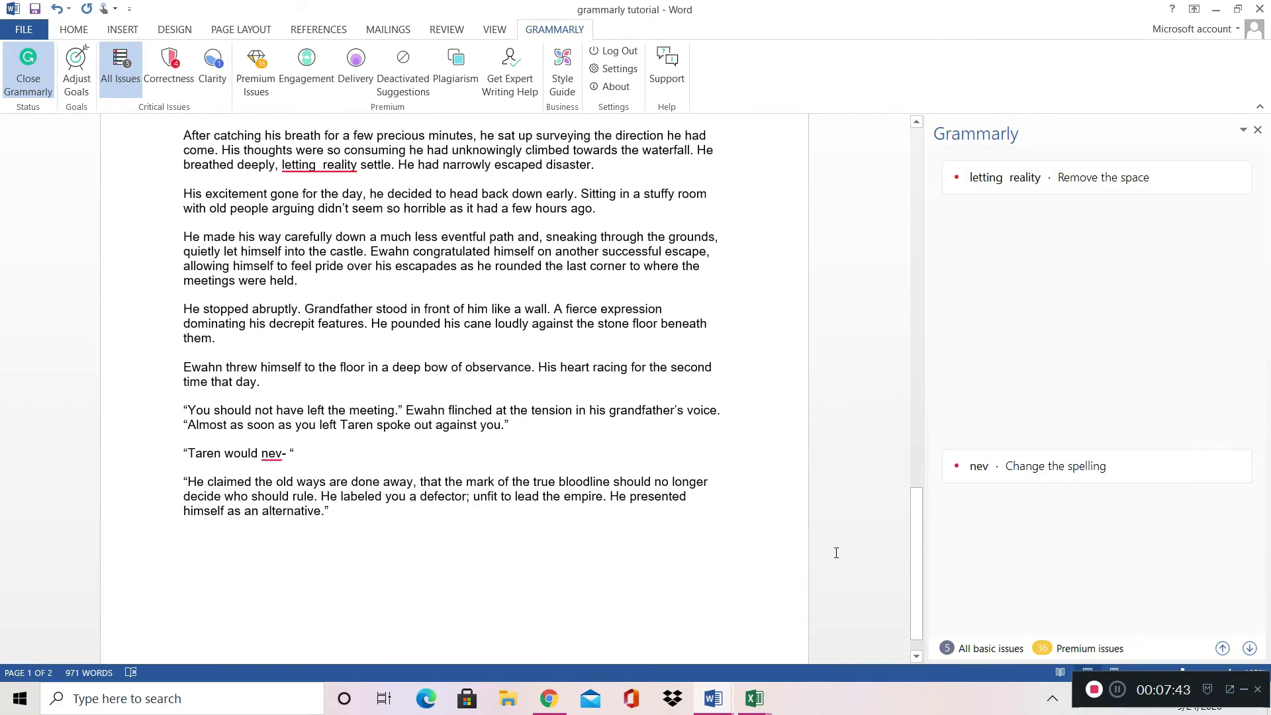
scroll(837, 553, "up", 1)
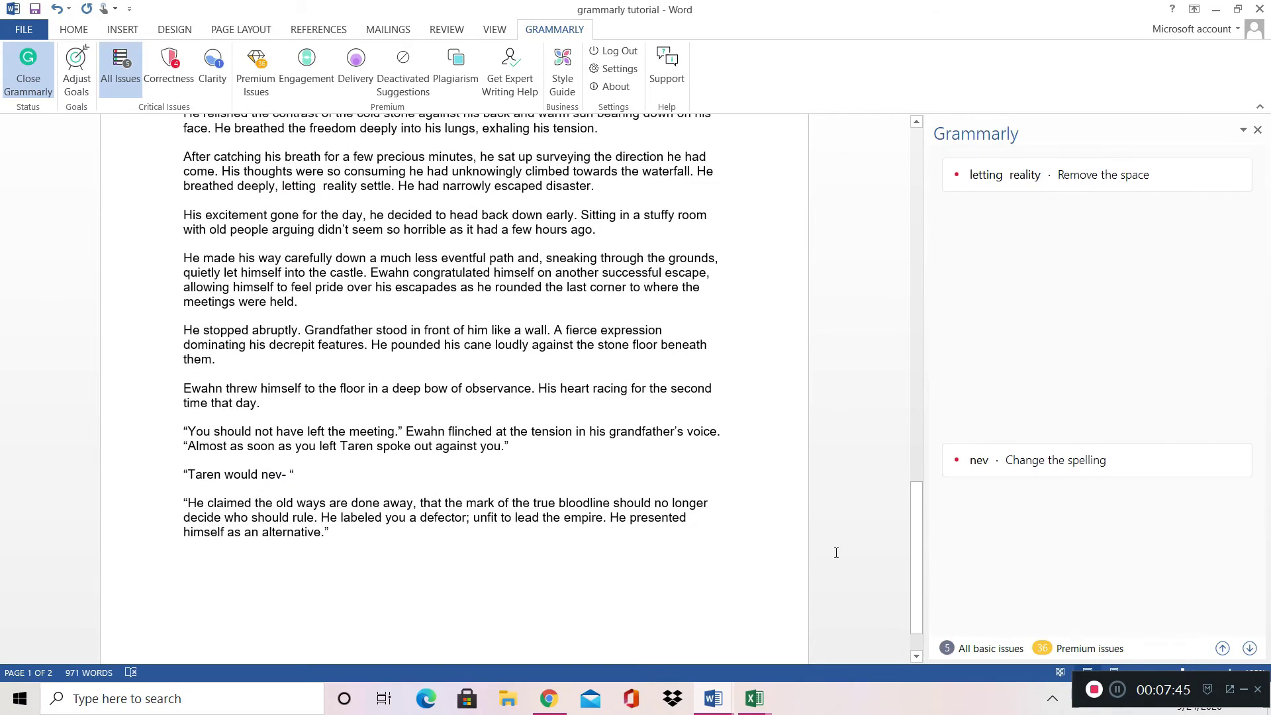
left_click(1051, 203)
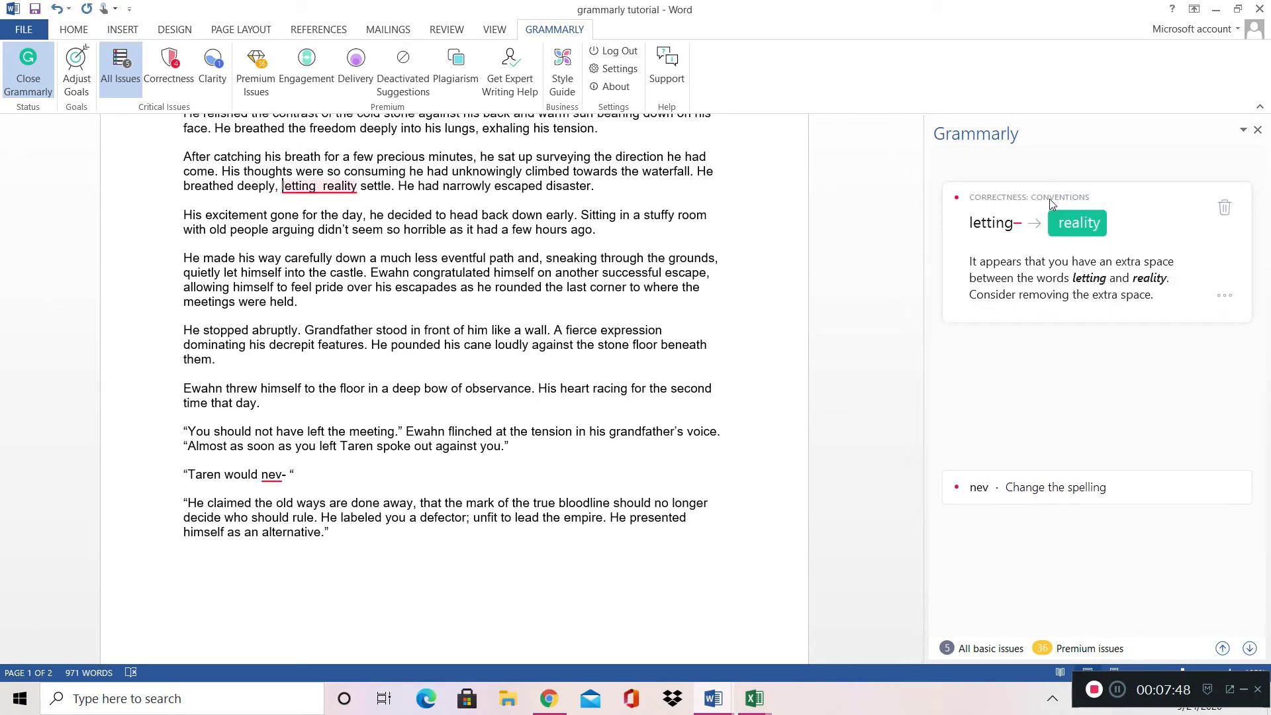
left_click(1068, 229)
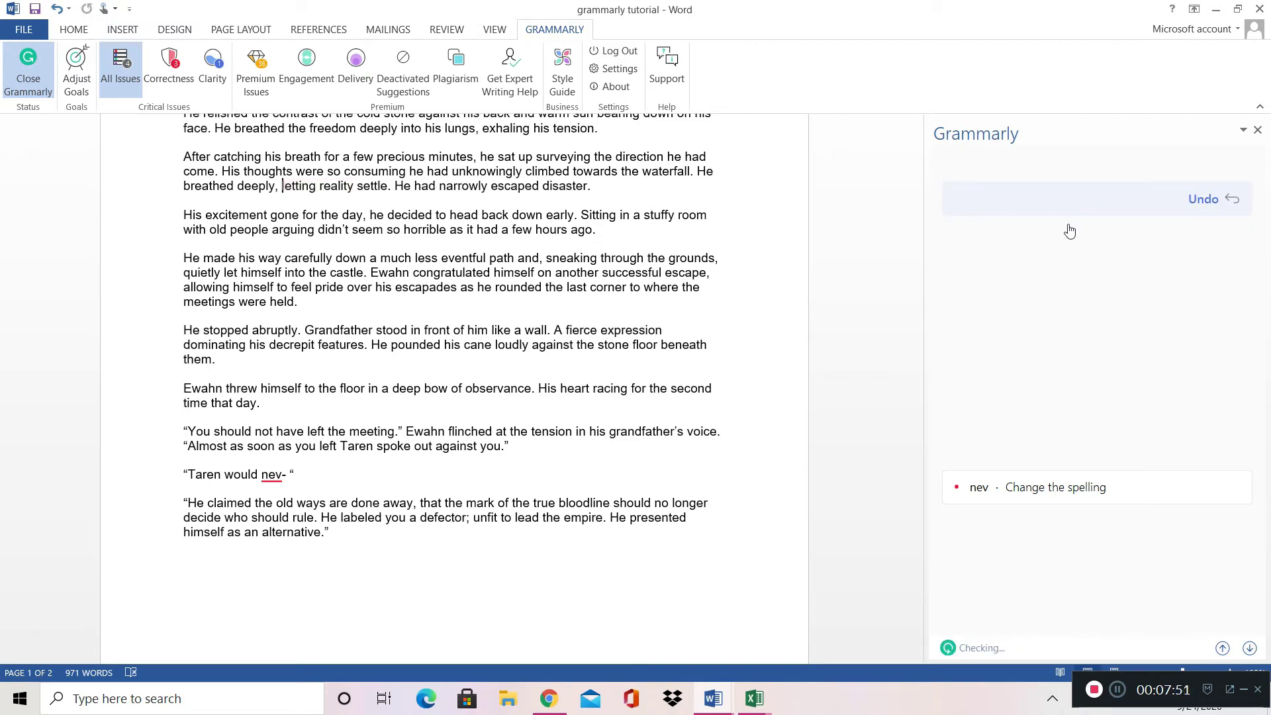
- Review the unknown-word alert for "nev" in the line "Taren would nev-" and dismiss it without changing the text
scroll(786, 442, "down", 3)
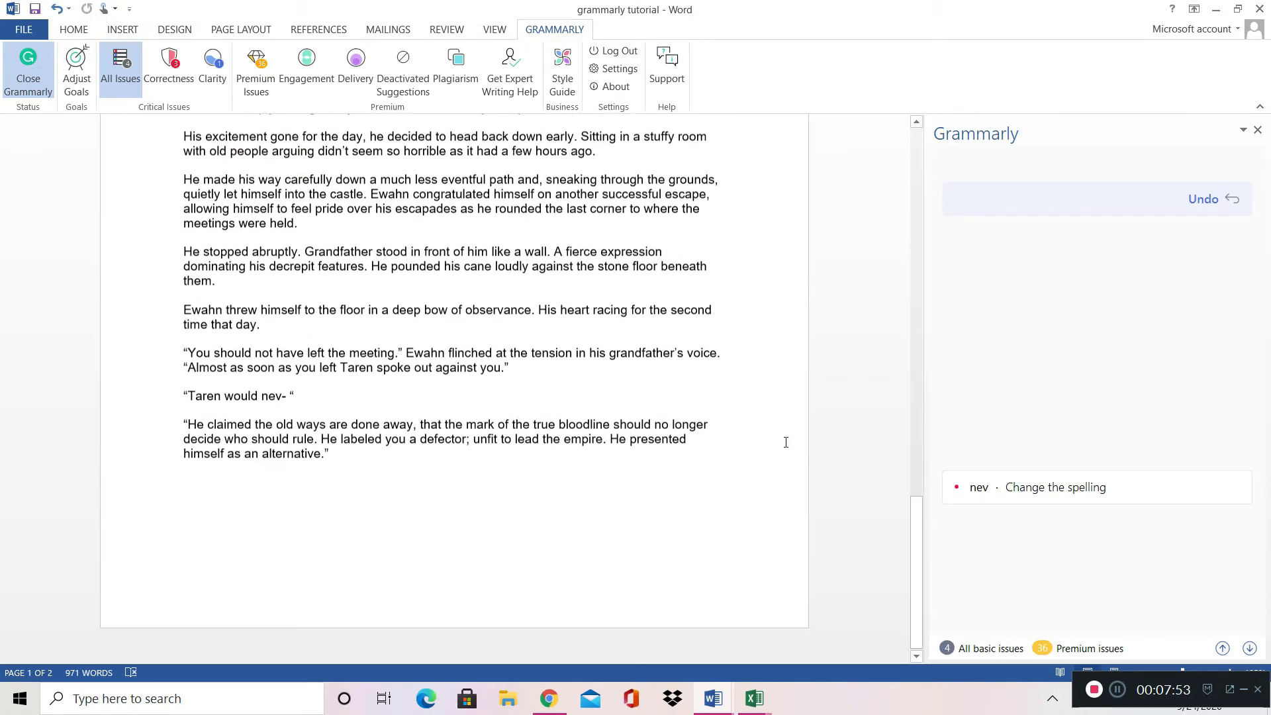
scroll(785, 439, "up", 1)
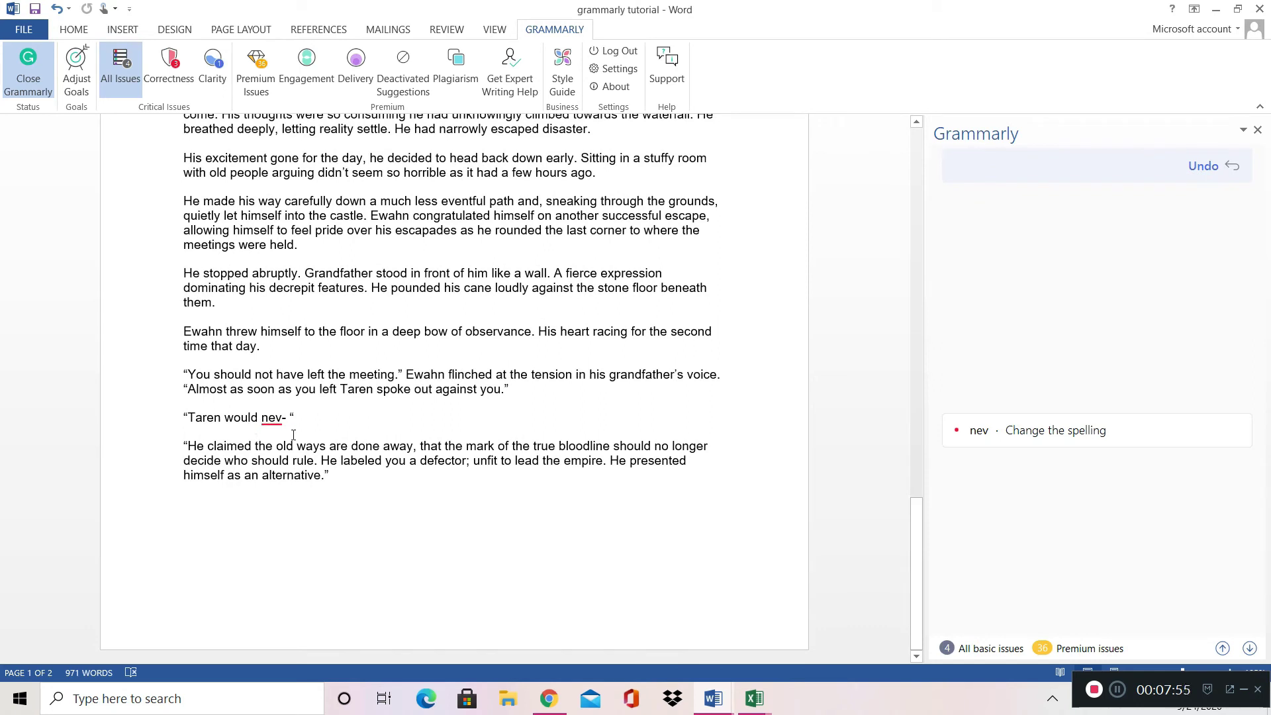
left_click(271, 420)
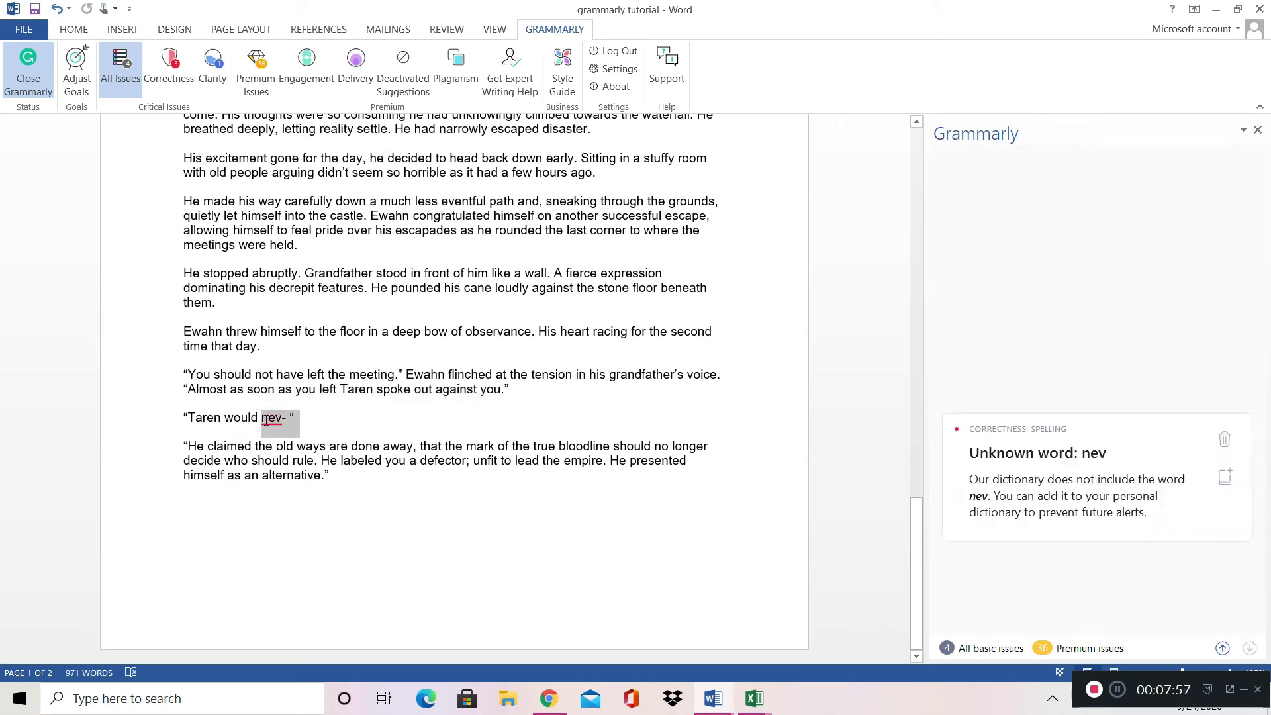
left_click(380, 428)
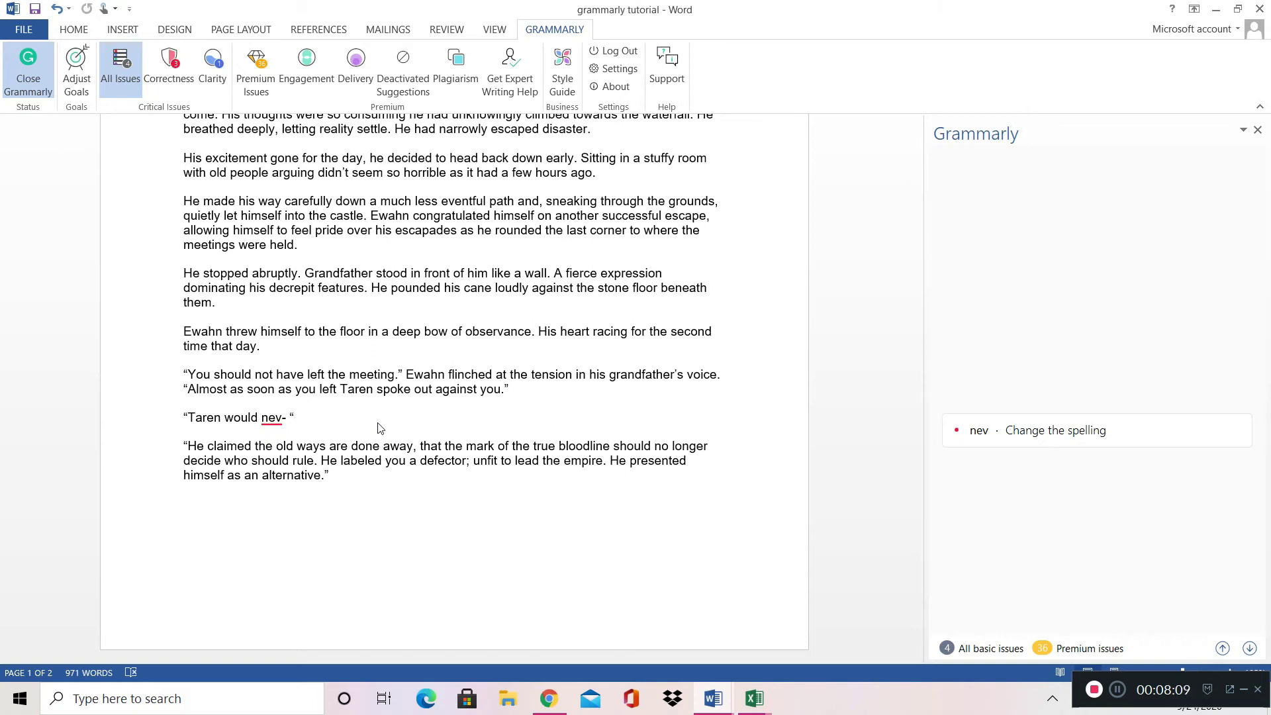
left_click(1051, 431)
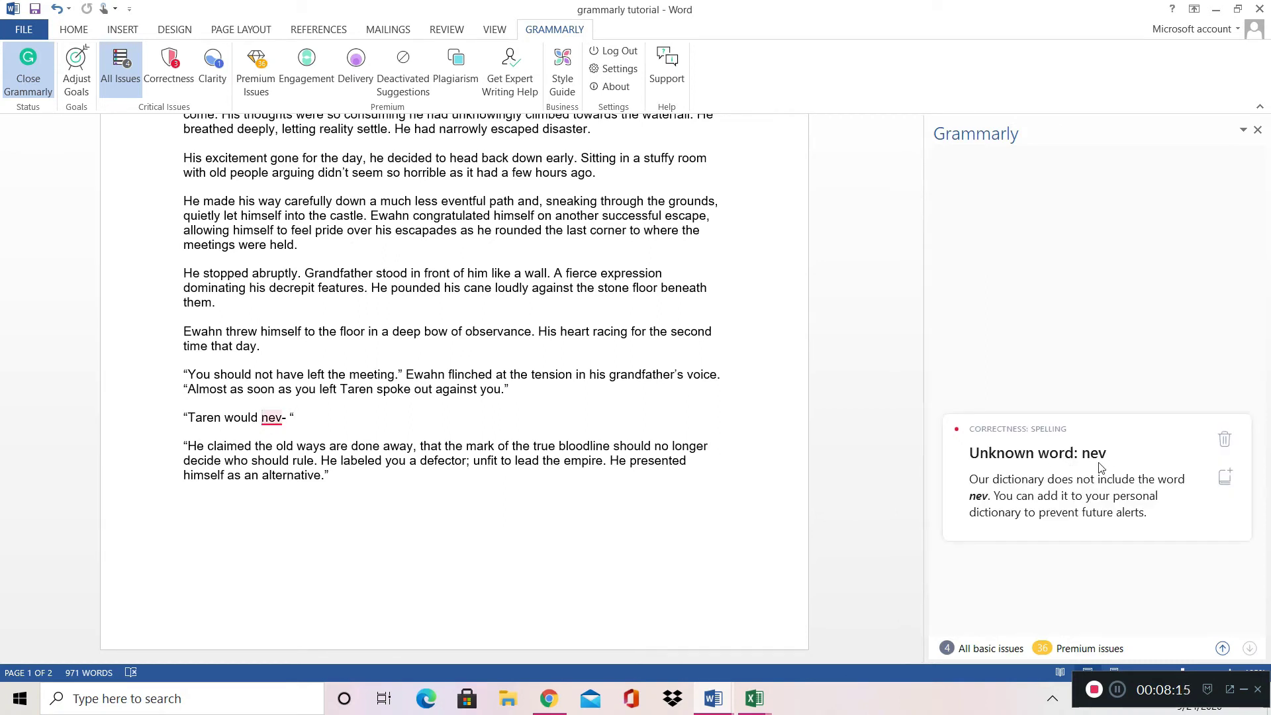
left_click(1225, 441)
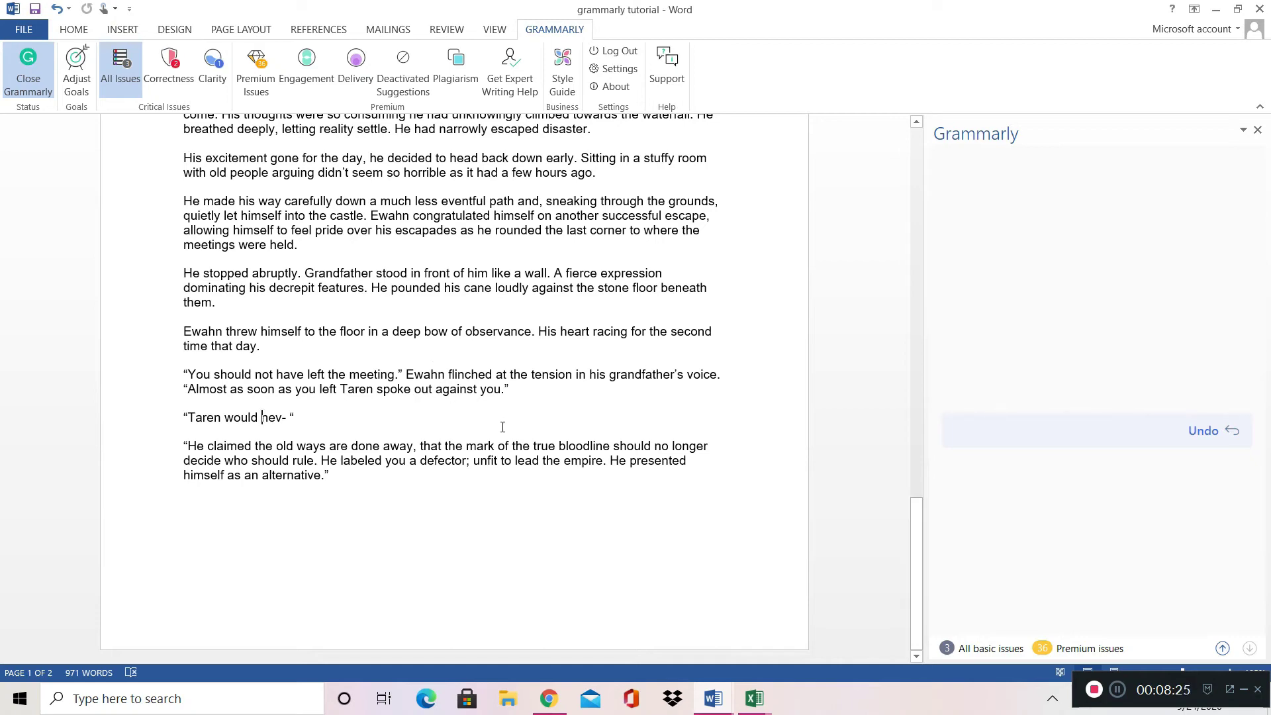
- Look back over the remaining suggestions on page two and save the story document
scroll(502, 427, "down", 1)
scroll(503, 427, "up", 10)
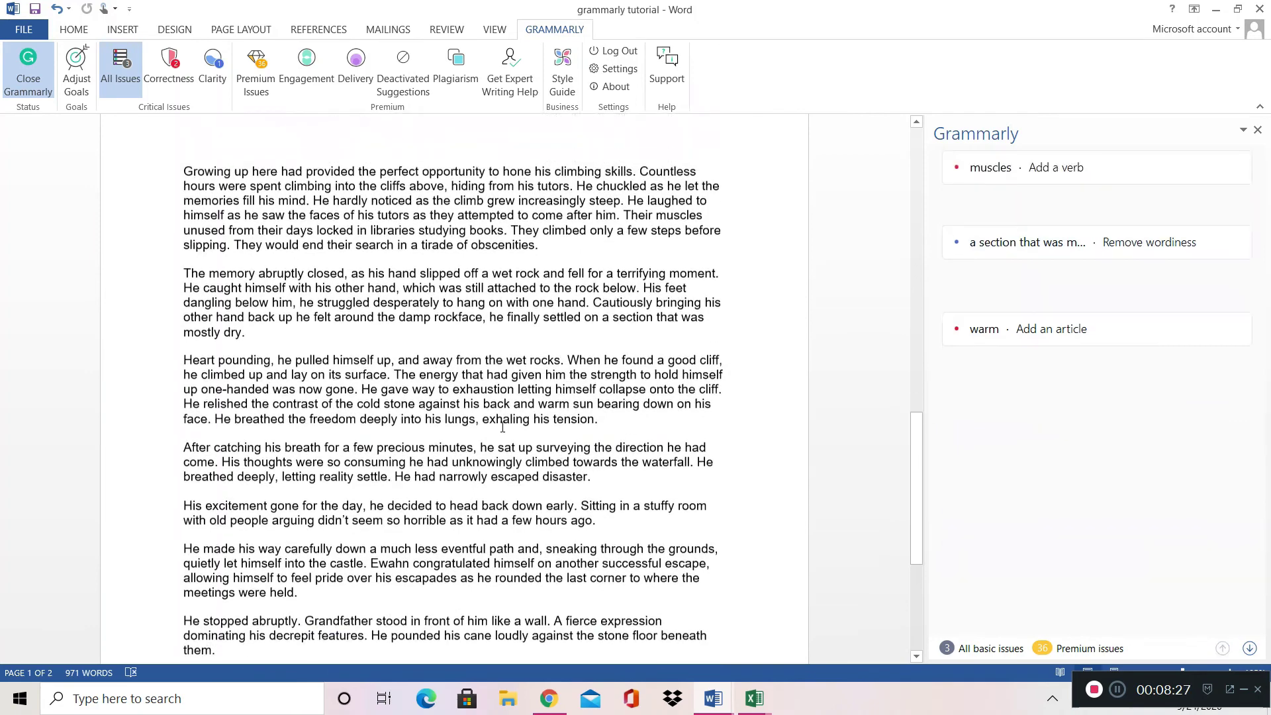
scroll(502, 427, "down", 2)
scroll(502, 427, "up", 6)
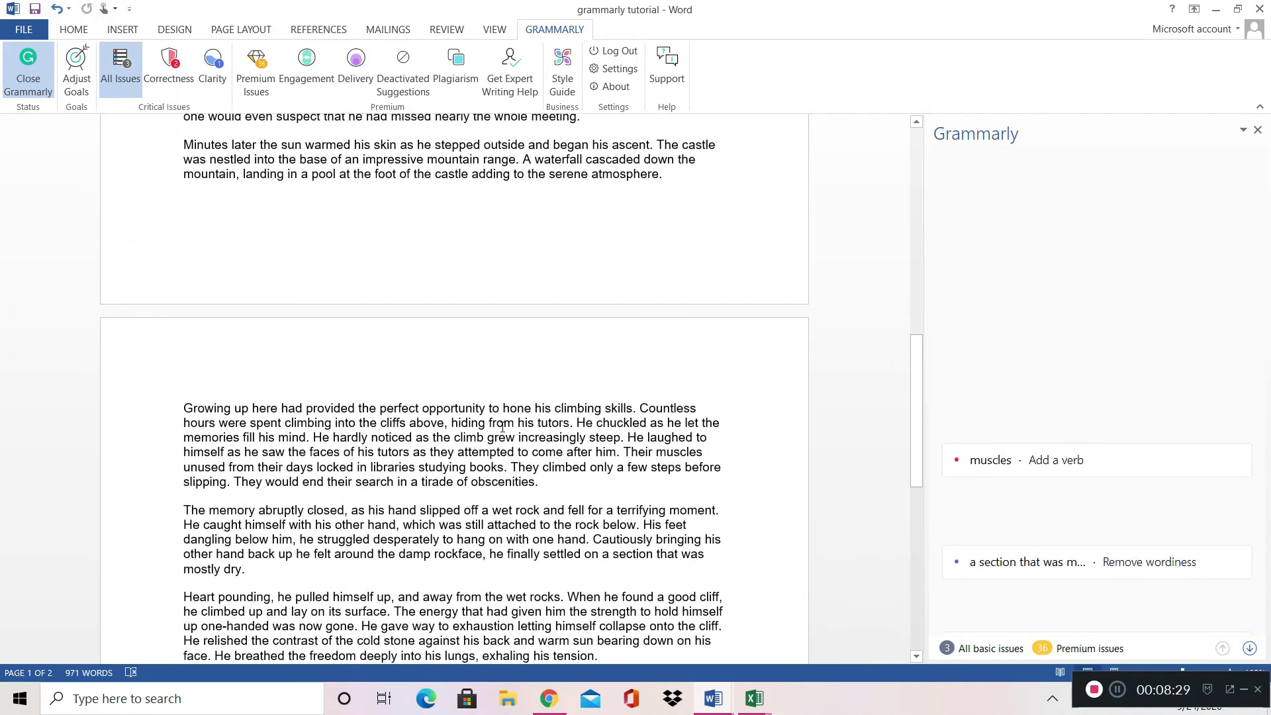
left_click(36, 9)
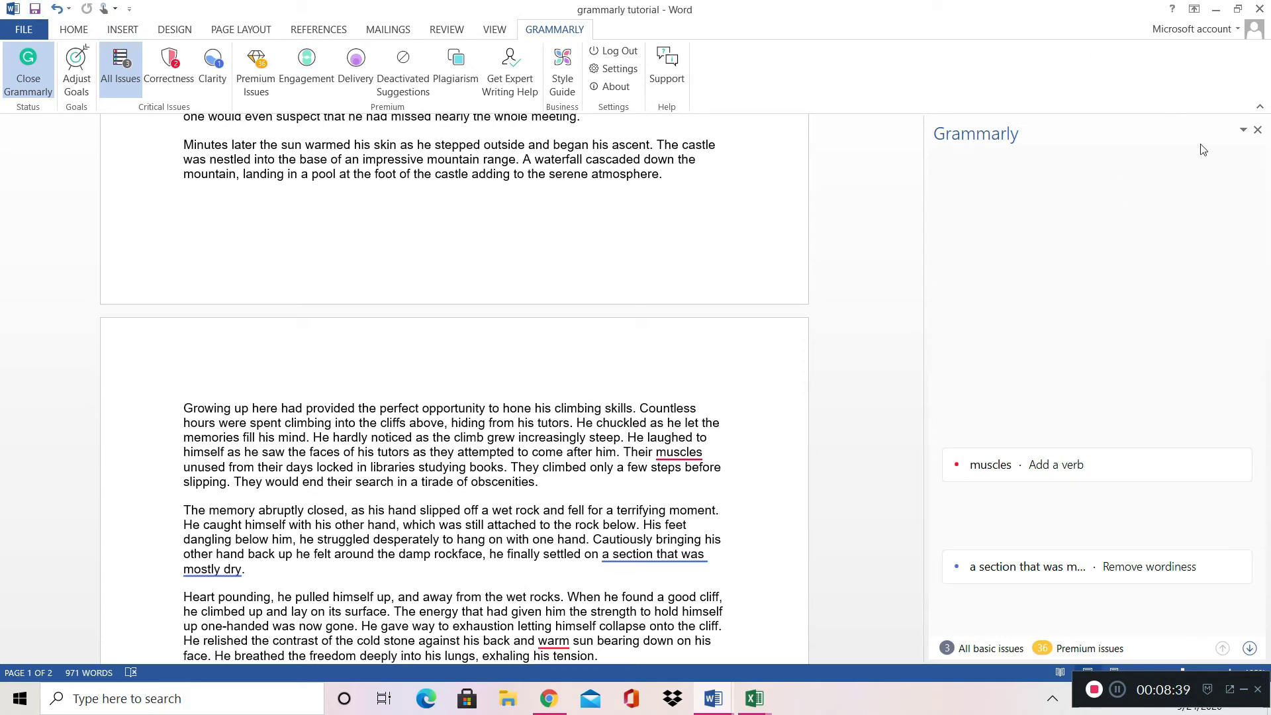
- Close the Grammarly checker and minimize the story's window
scroll(760, 209, "up", 15)
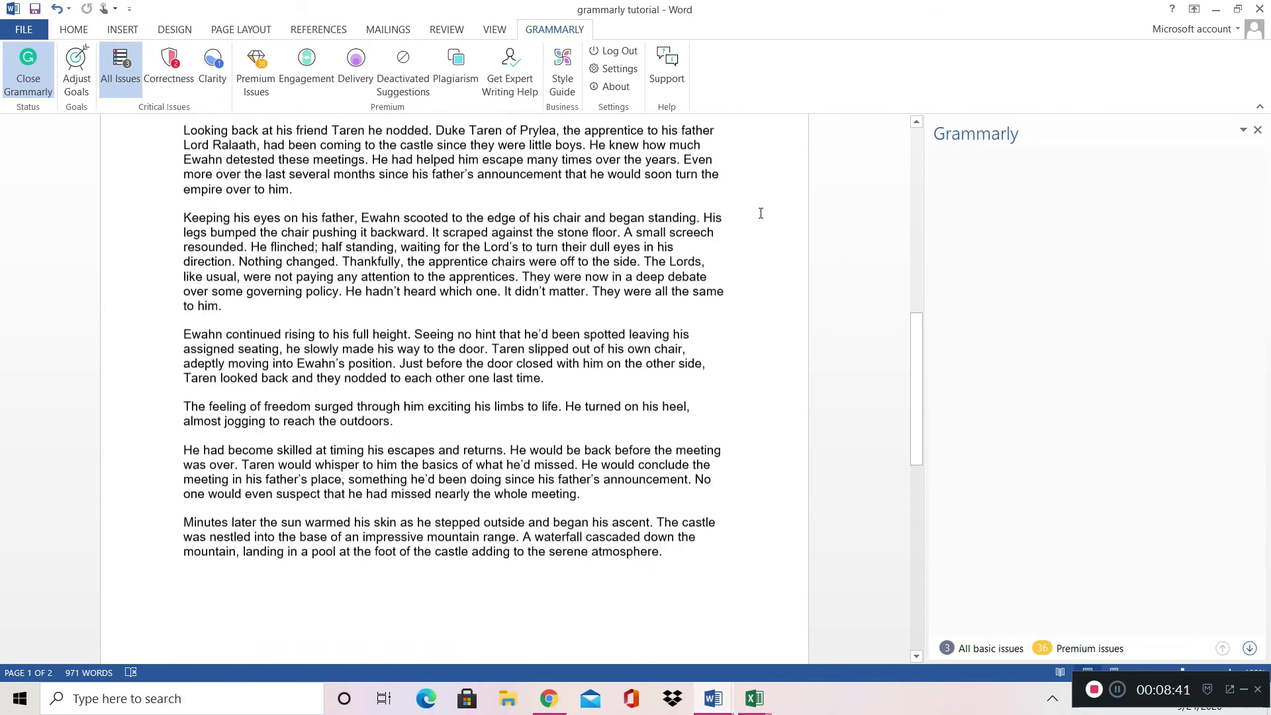
left_click(21, 83)
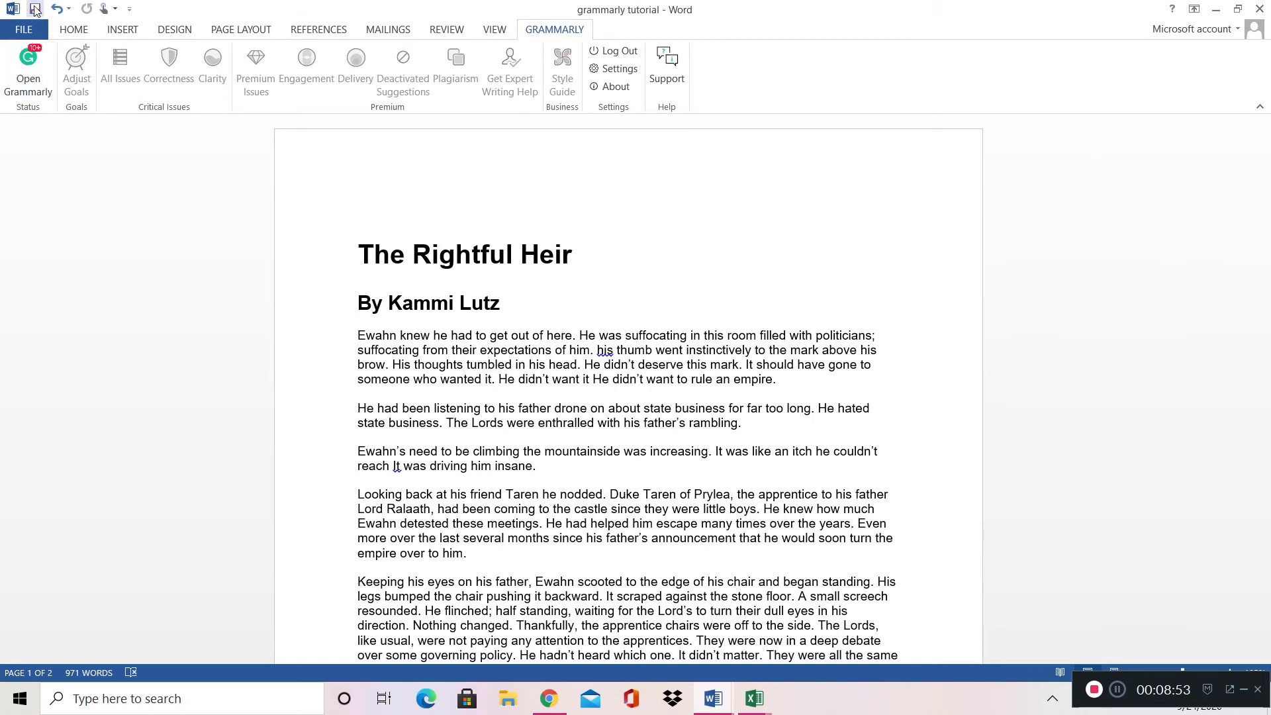
left_click(1217, 9)
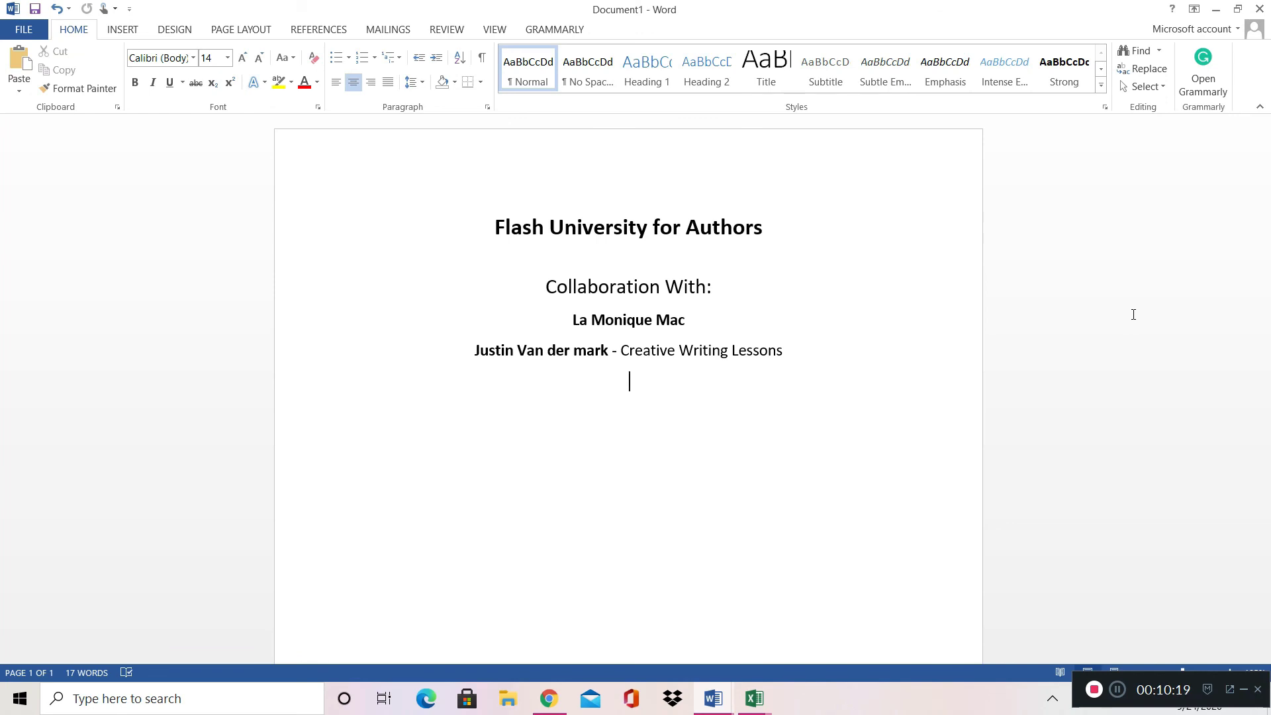
type("eflvsa")
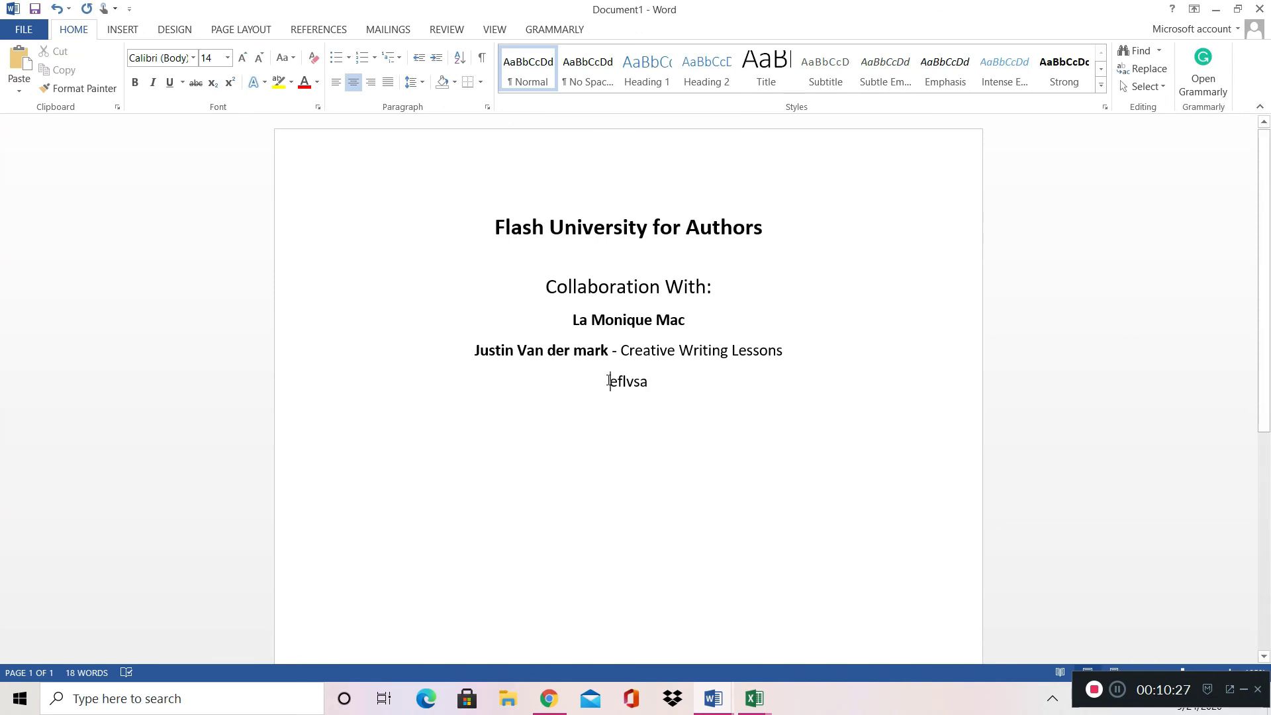
left_click_drag(608, 382, 662, 382)
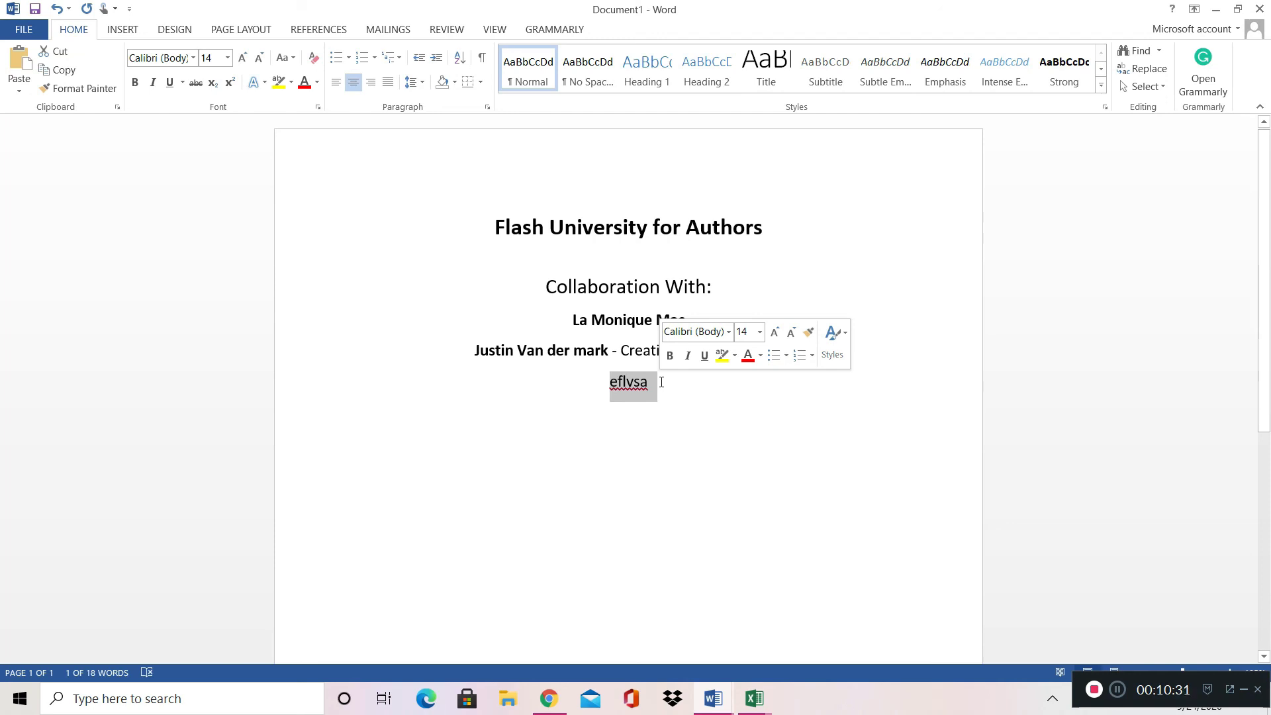
key("BackSpace")
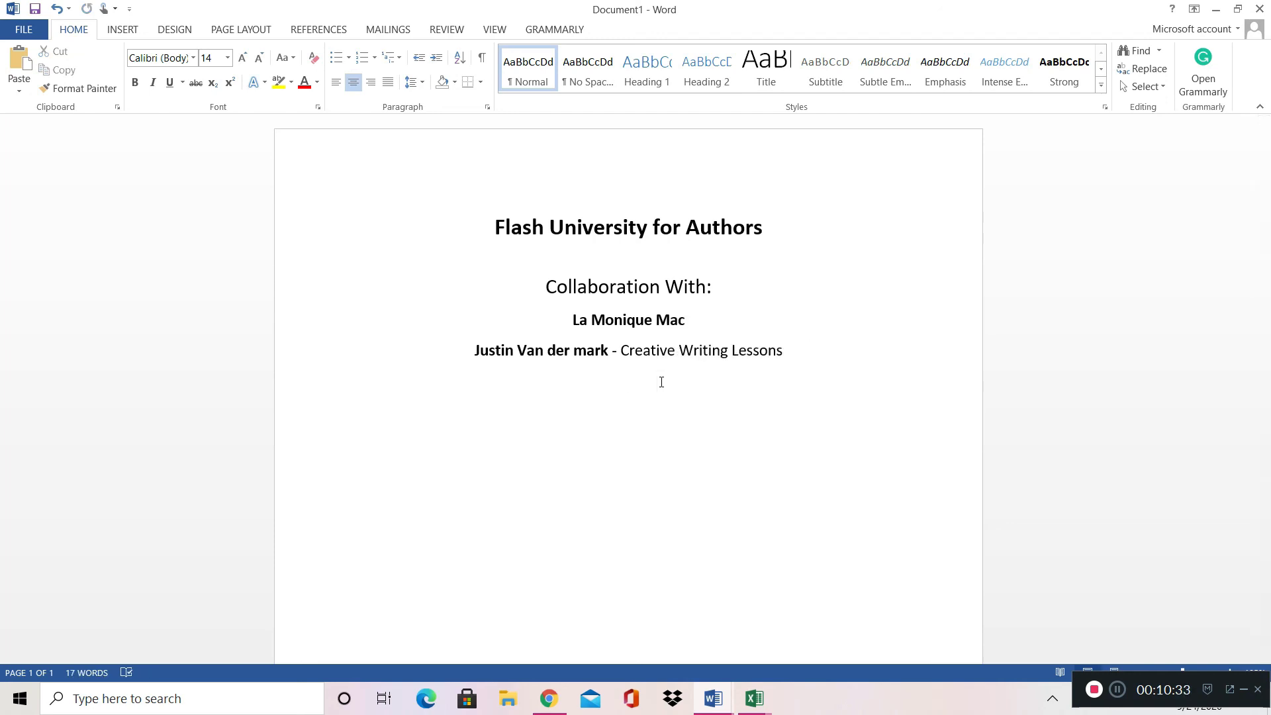